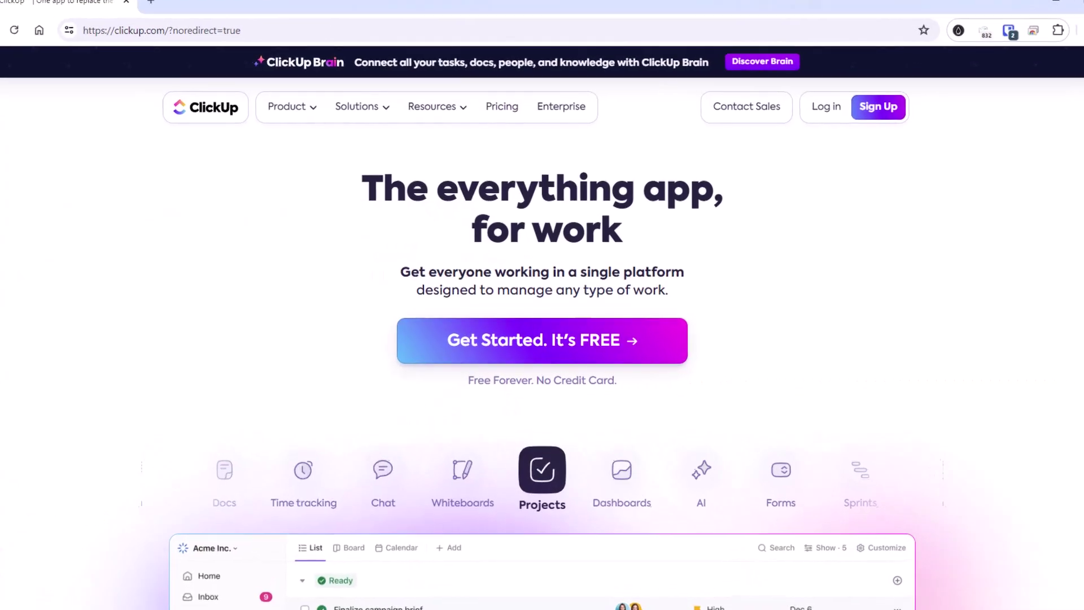
Scroll down the ClickUp website toward the ClickUp Brain section and its Help Center link
scroll(542, 339, down, 1)
scroll(541, 339, down, 10)
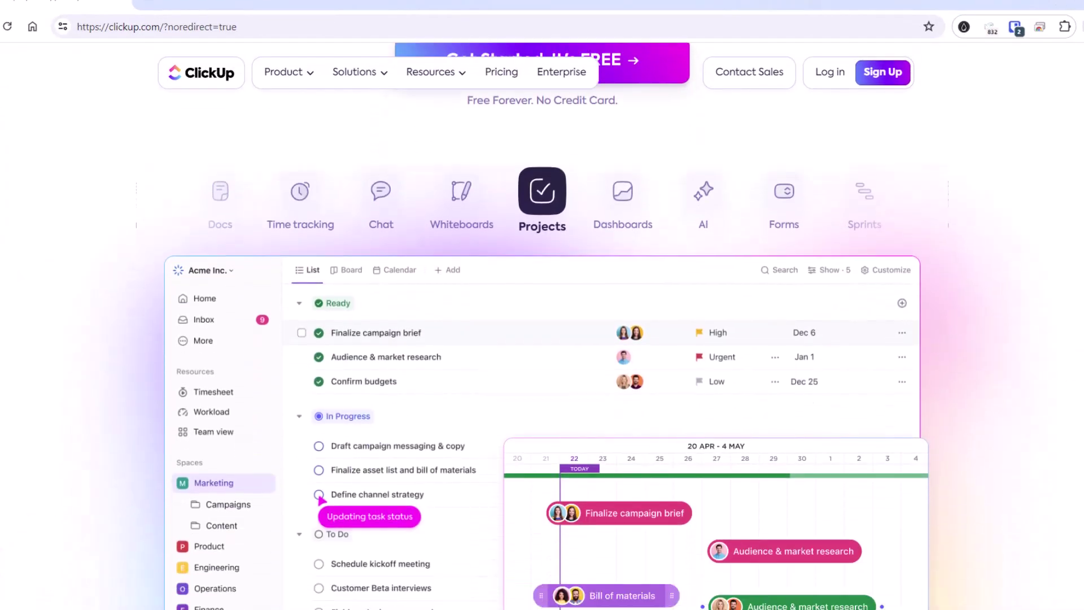
scroll(542, 339, down, 8)
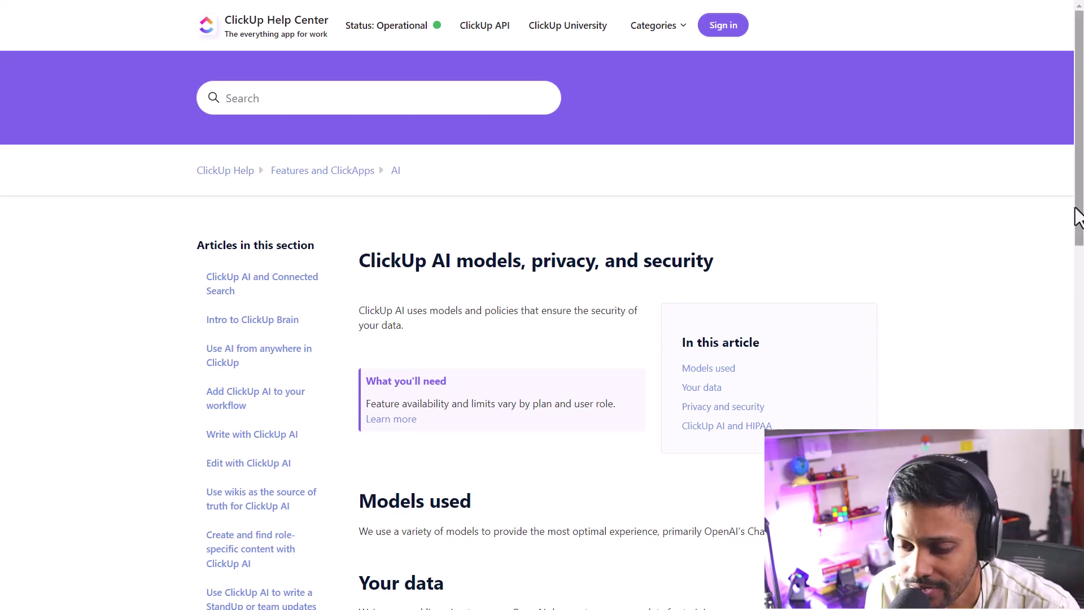
Highlight the Models used paragraph, the ChatGPT-4 Turbo mention and the Your data licensing statement
scroll(1078, 217, down, 2)
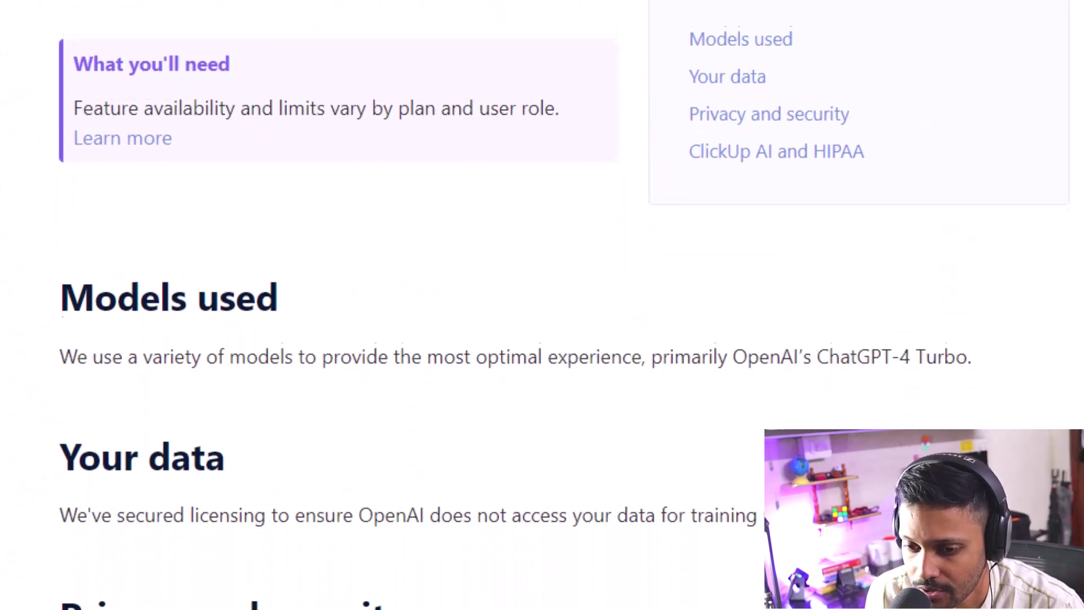
scroll(542, 305, down, 3)
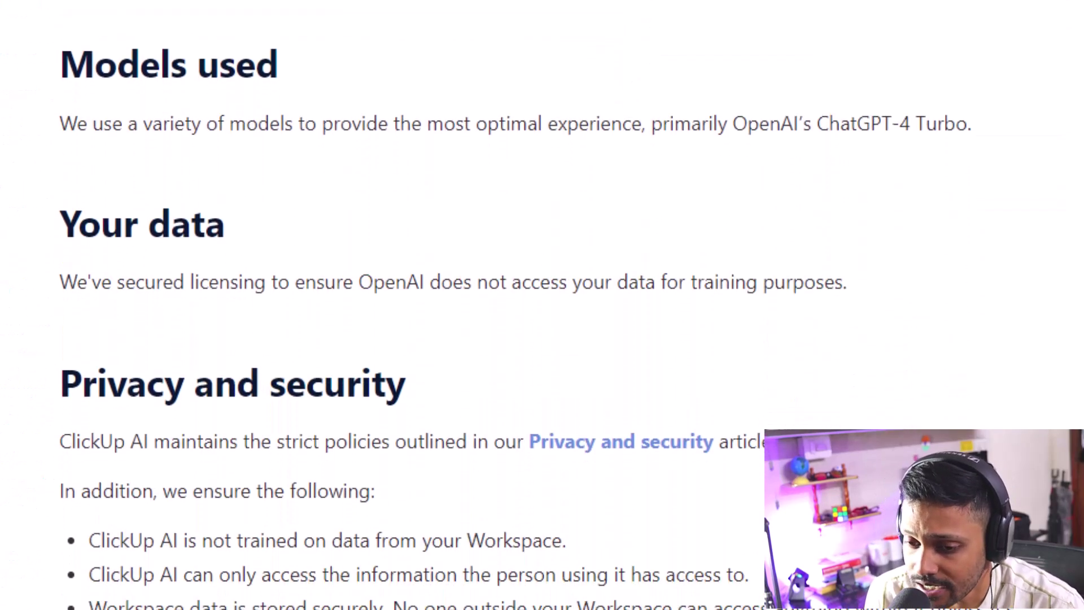
drag(59, 125, 236, 165)
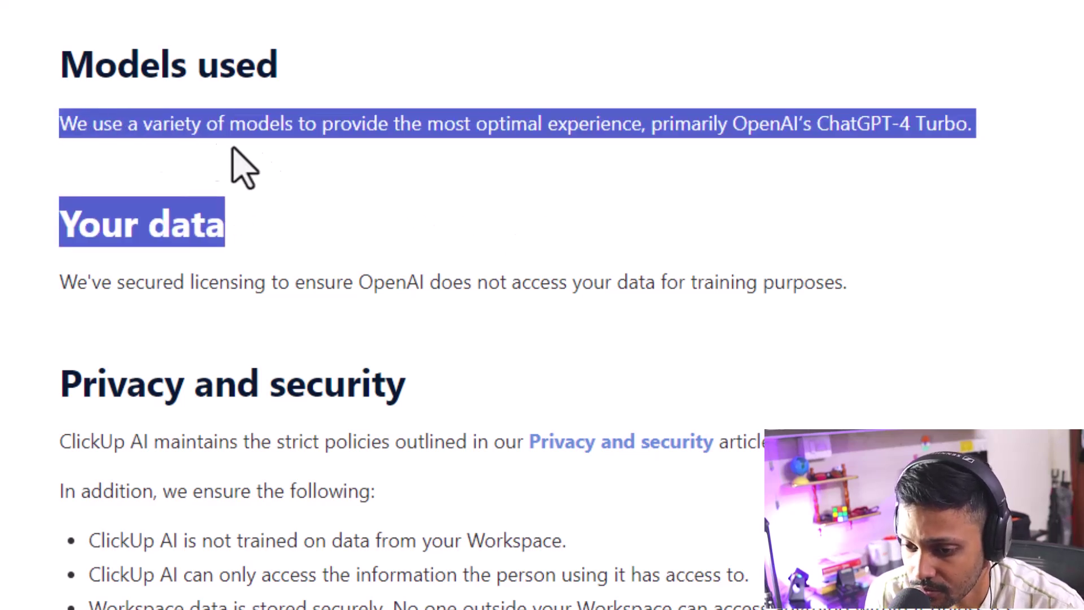
drag(729, 123, 943, 122)
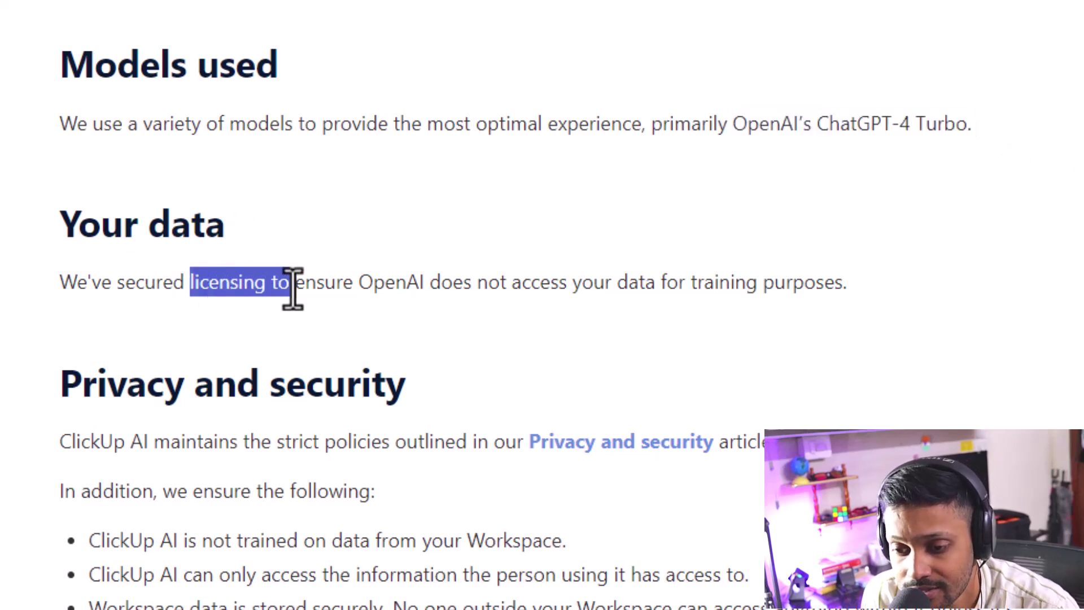
drag(292, 288, 444, 283)
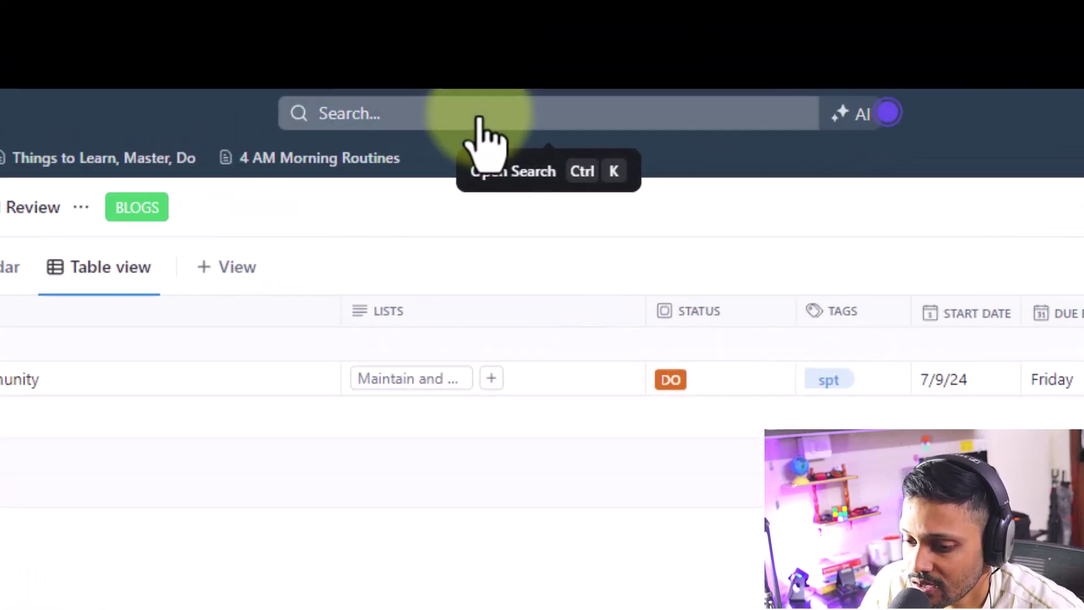
Search for 'ask', dismiss the search box, and summon the AI assistant with Alt+K
click(477, 119)
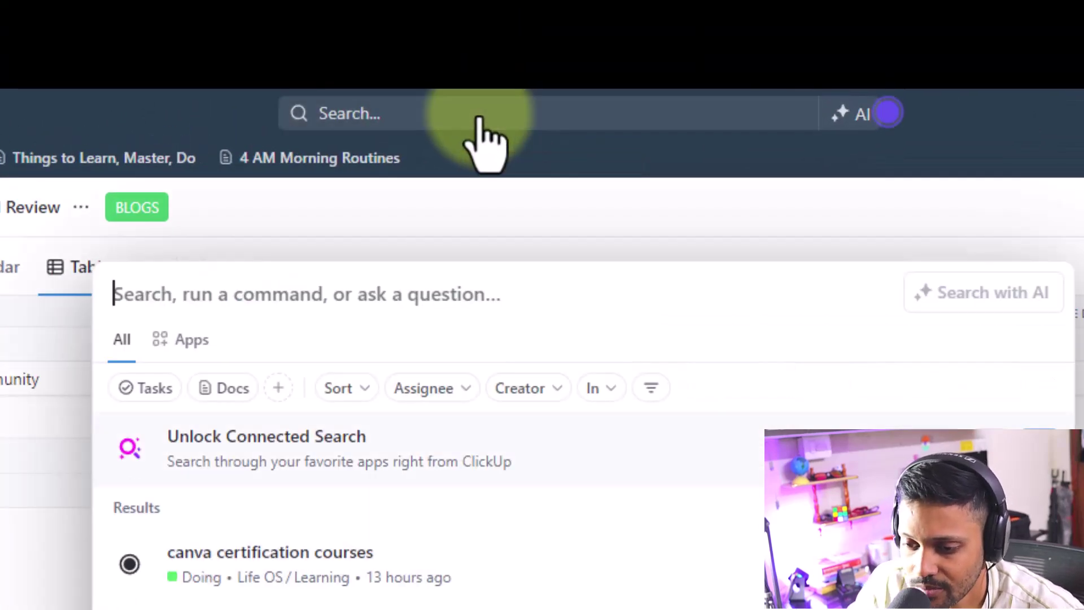
text(ask ai)
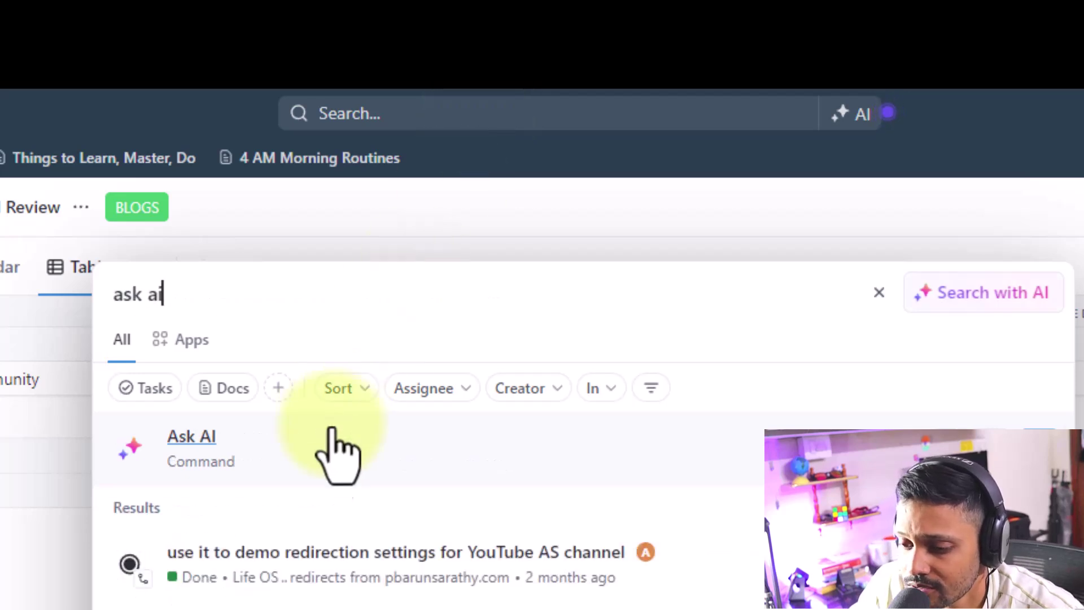
click(854, 113)
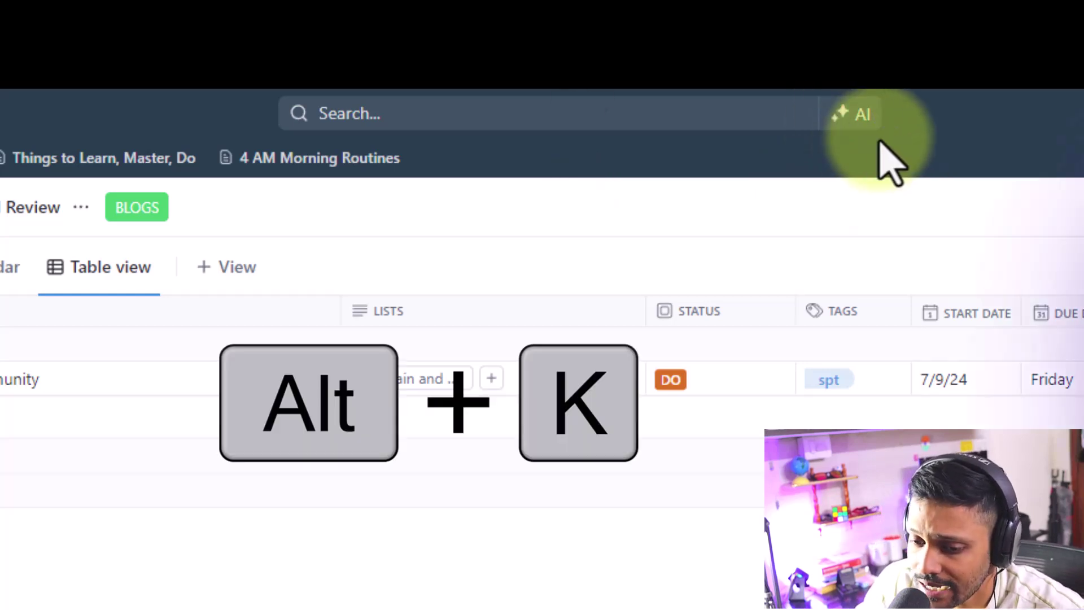
key(alt+k)
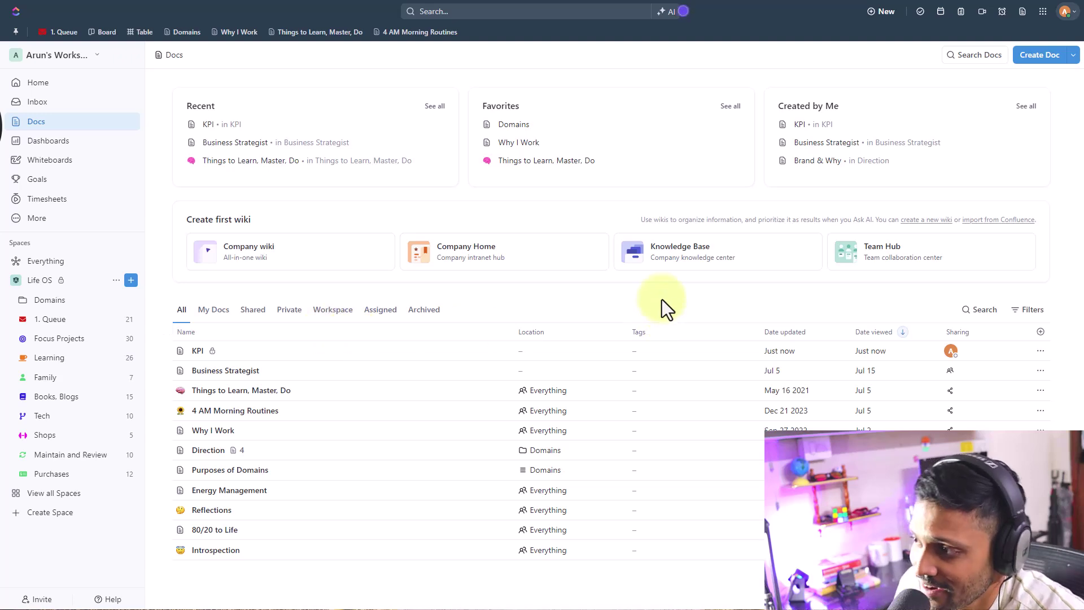
Open ClickUp Brain and browse its suggested questions plus the Docs and Tasks views
click(666, 16)
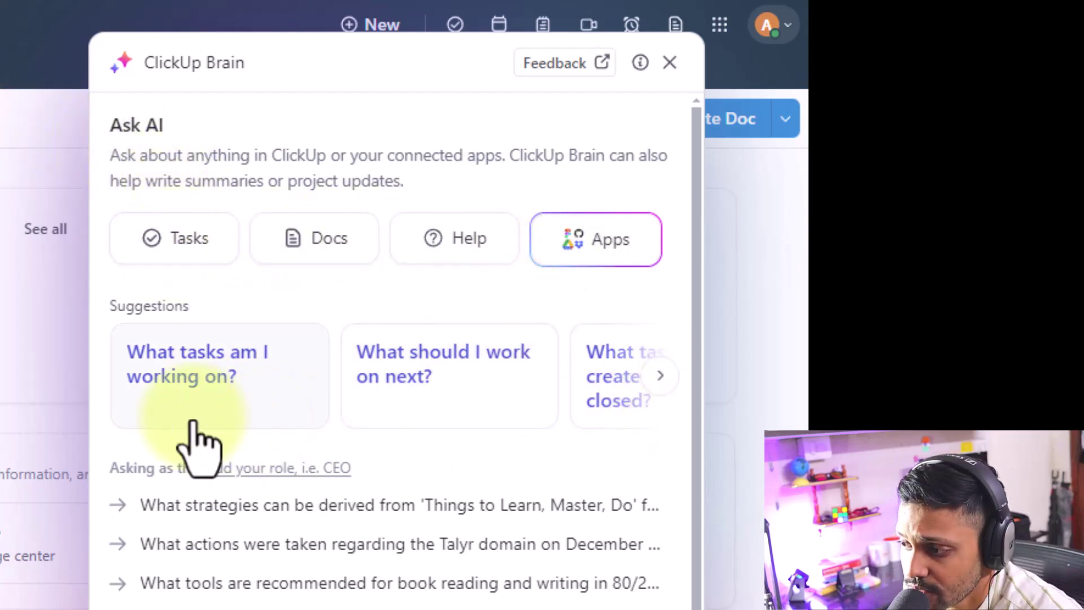
click(660, 376)
click(660, 375)
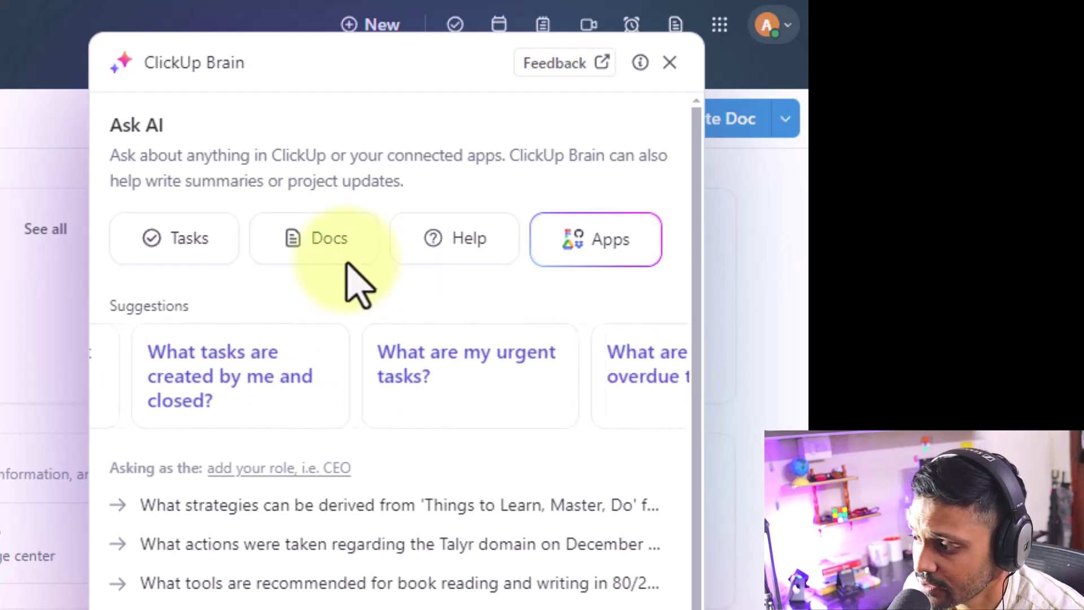
click(330, 243)
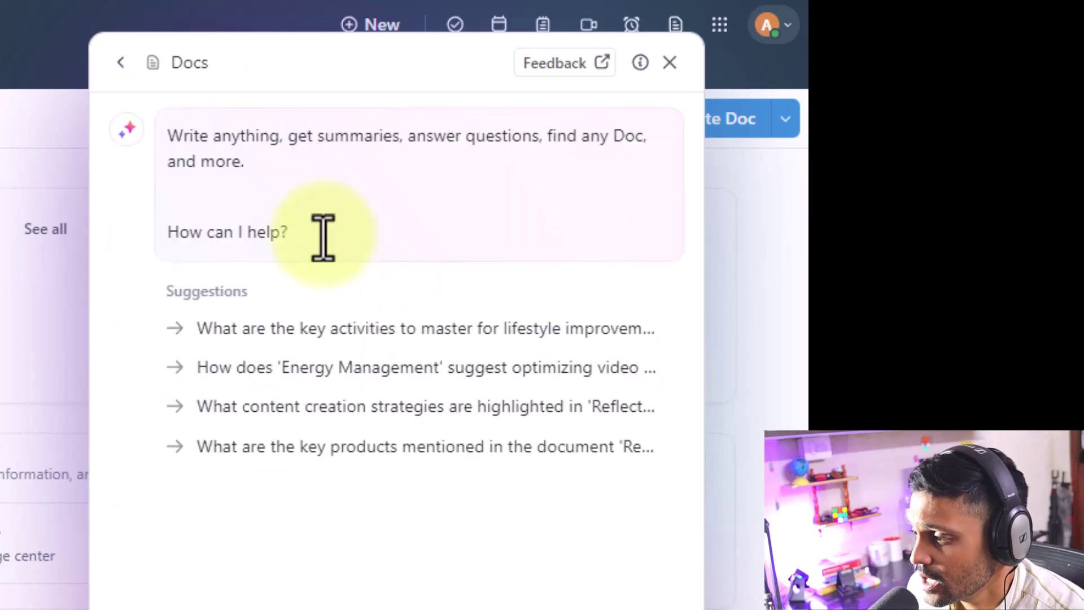
click(119, 63)
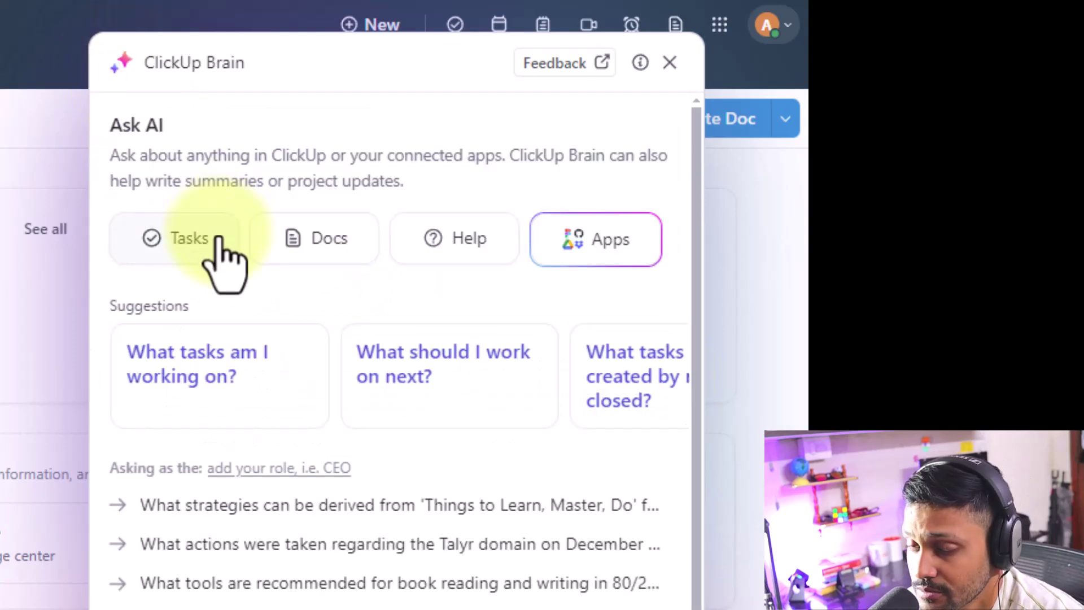
click(215, 247)
click(120, 62)
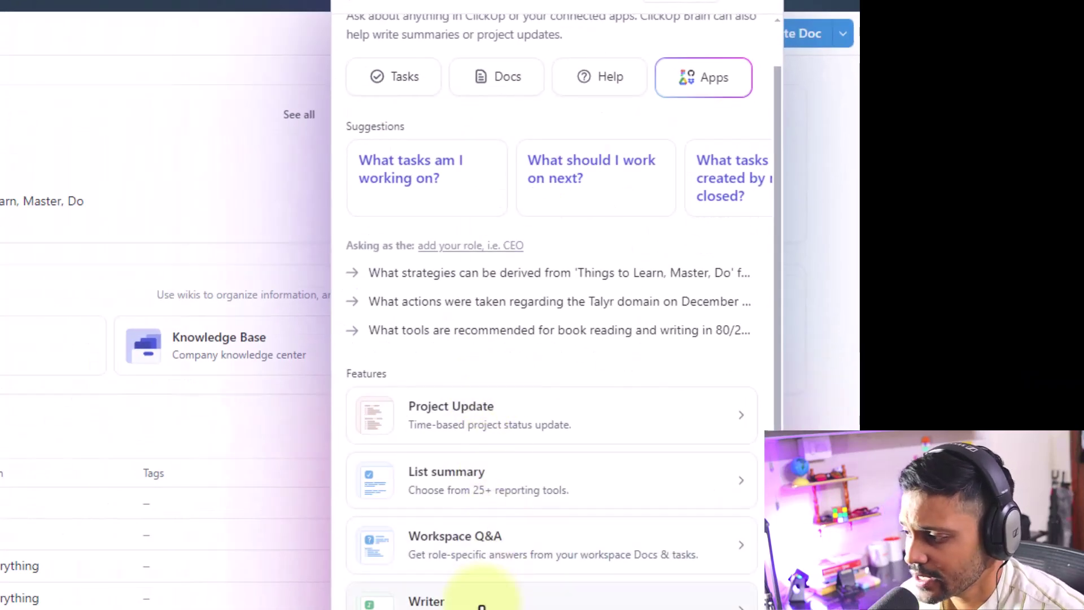
Preview the Writer prompt library, open the KPI doc, and centre the Brain panel on screen
click(745, 388)
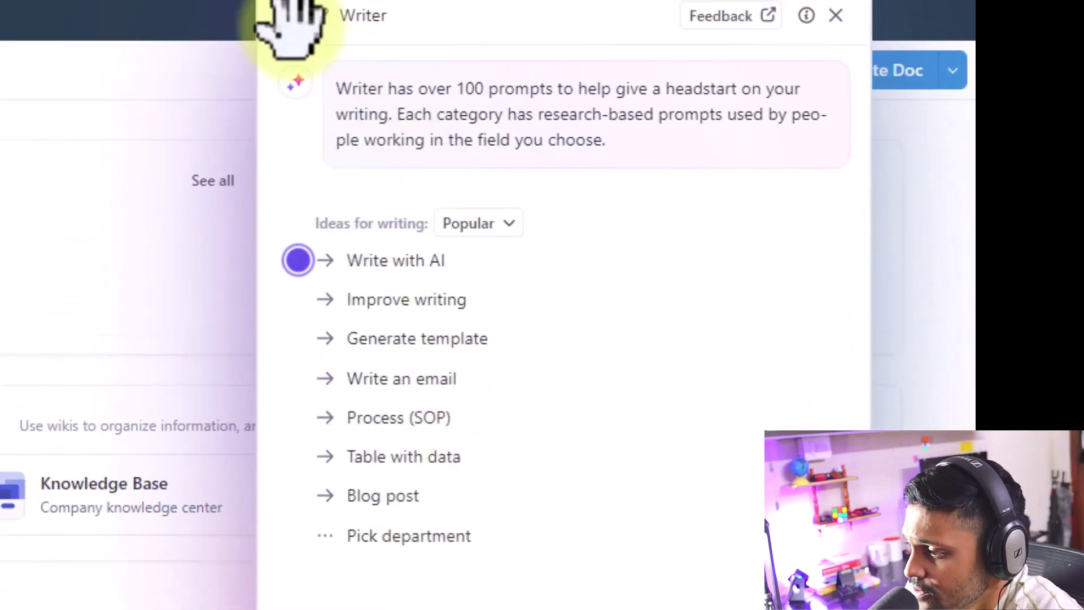
click(289, 16)
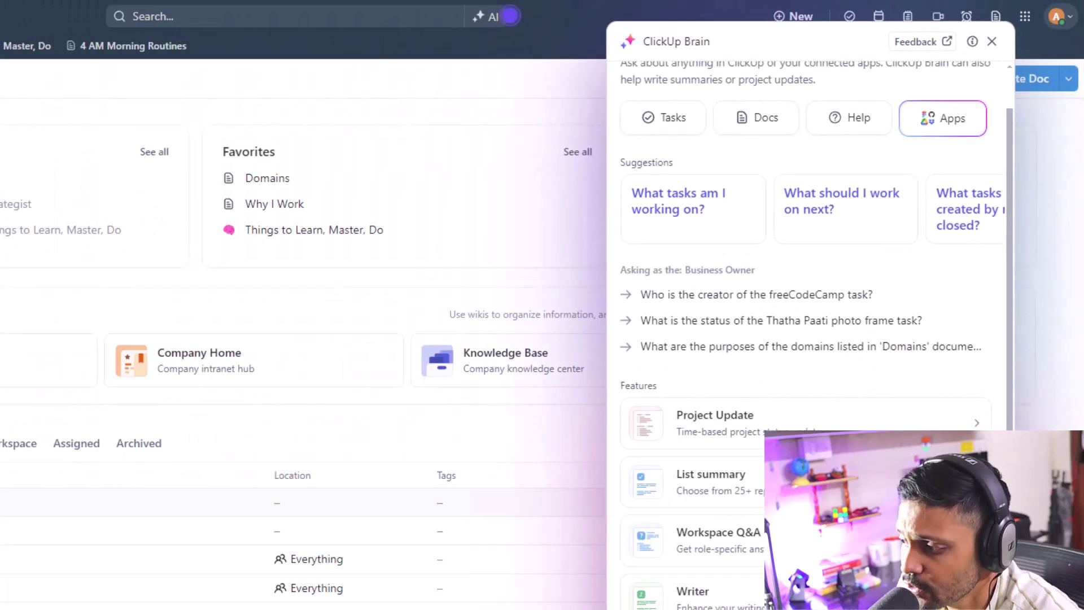
click(206, 349)
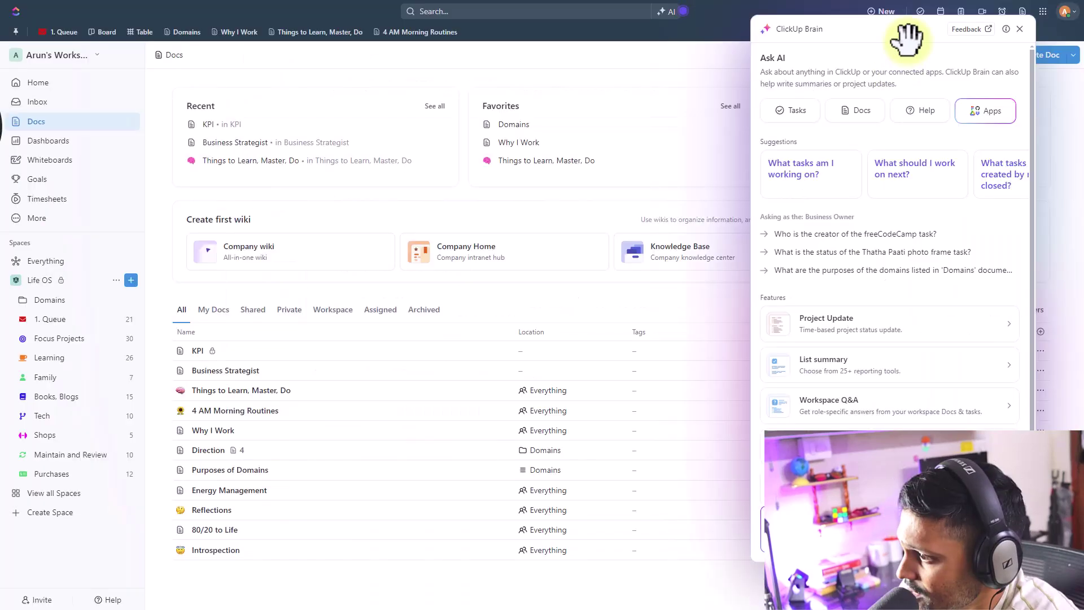
drag(903, 27, 591, 40)
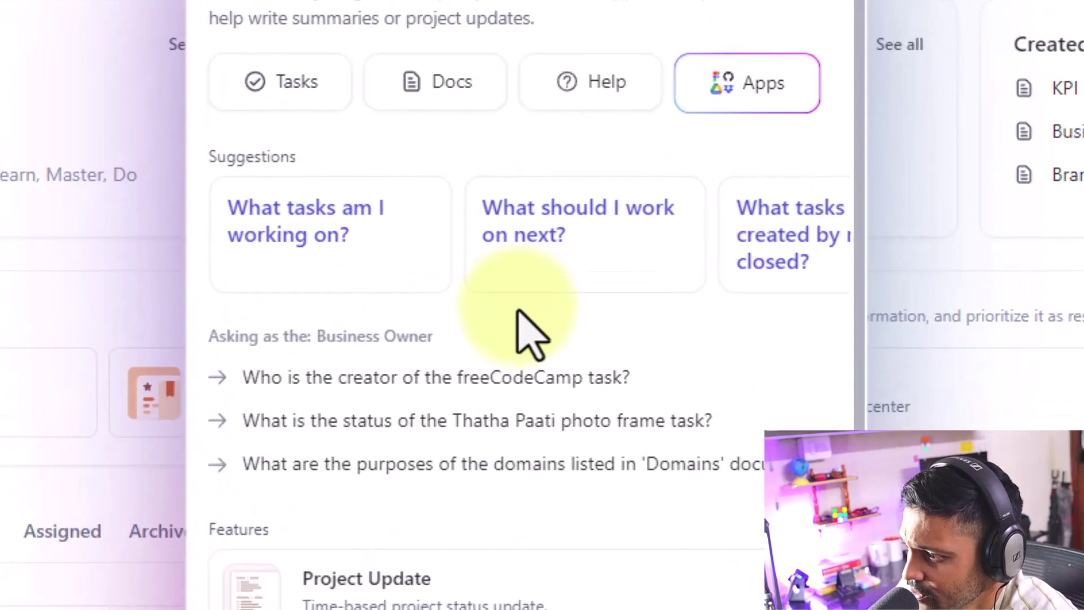
Ask Brain 'What tasks am I working on?' and then 'What should I work on next?'
click(493, 184)
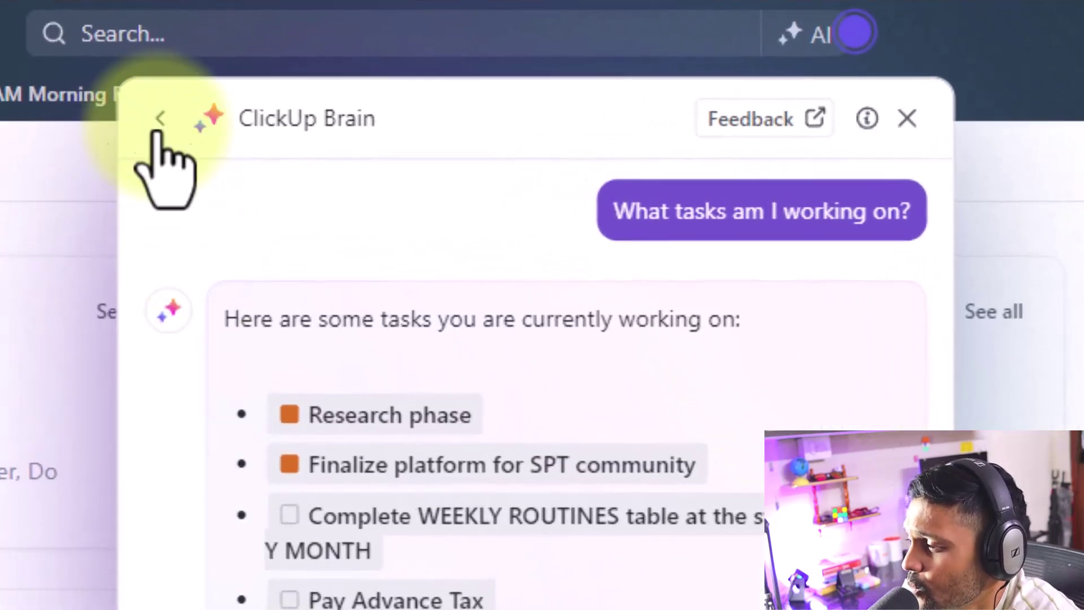
click(160, 119)
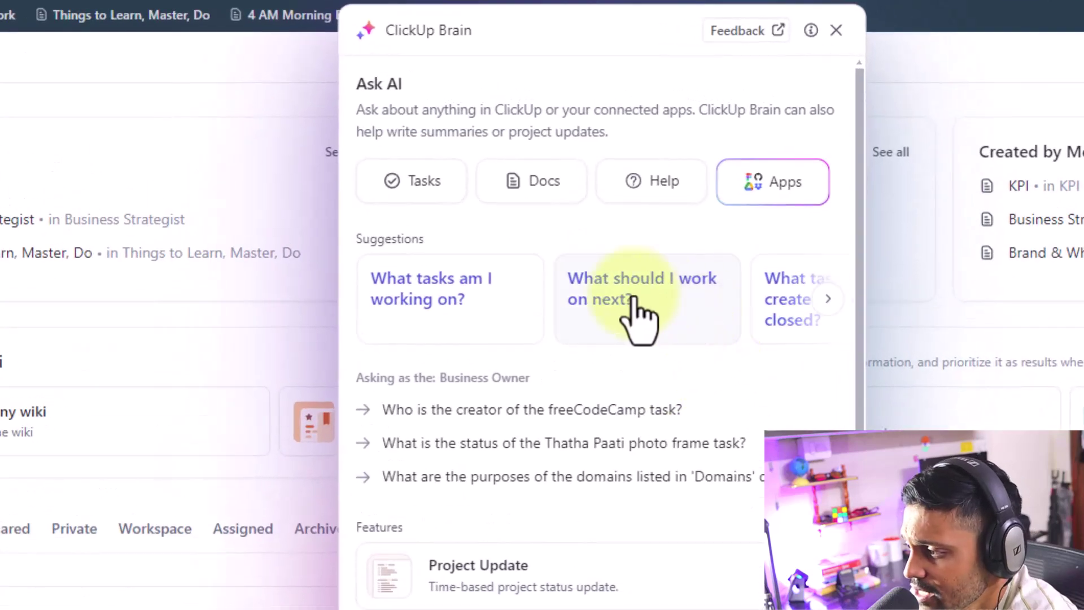
click(631, 310)
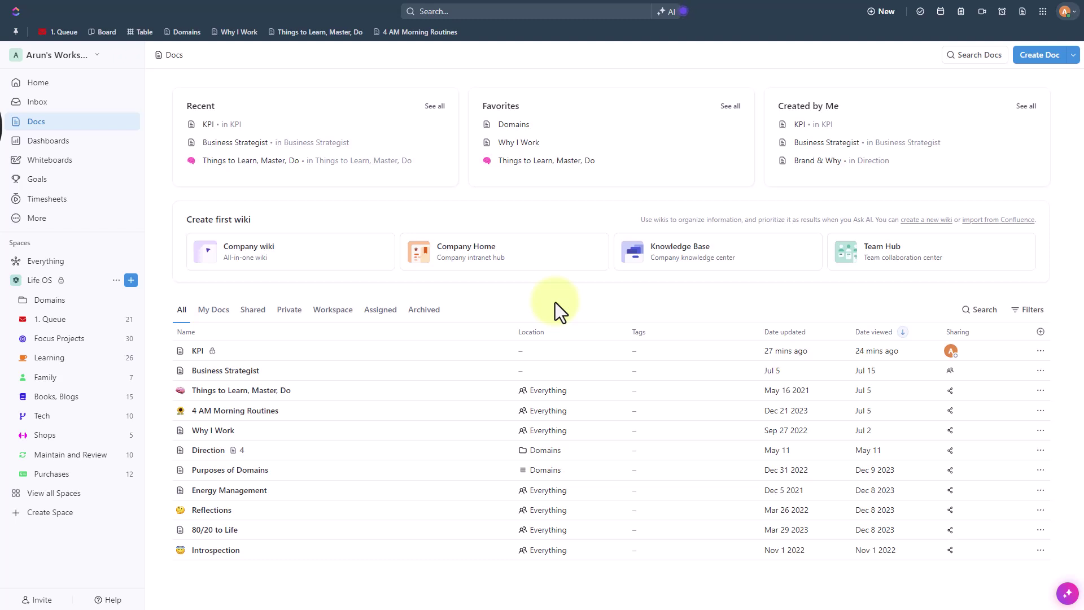
Open the YouTube Memberships setup task and prompt Write with AI for a memberships guide description
key(s)
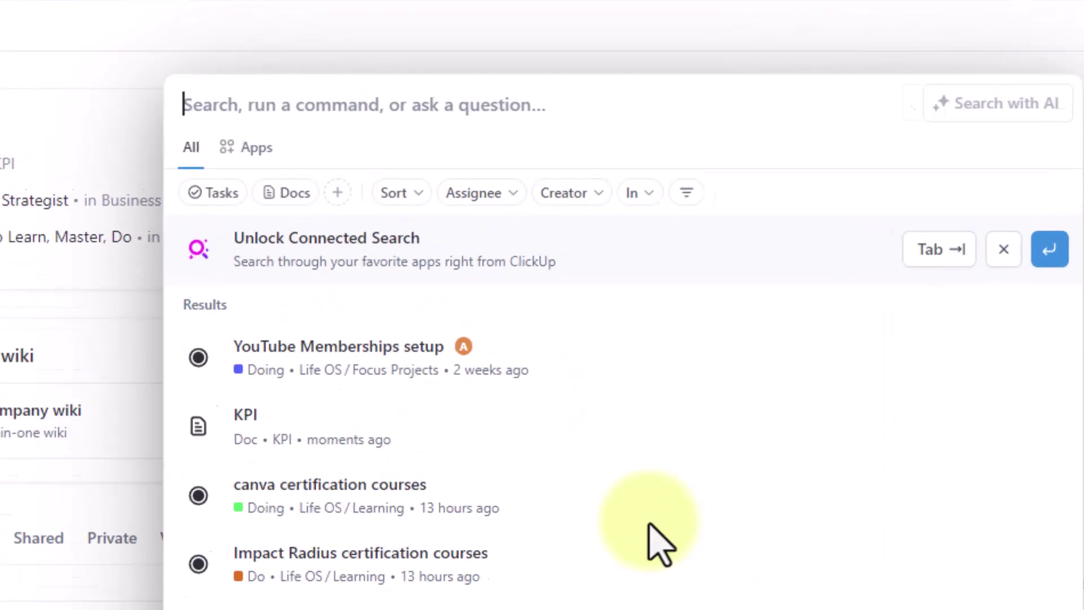
click(299, 420)
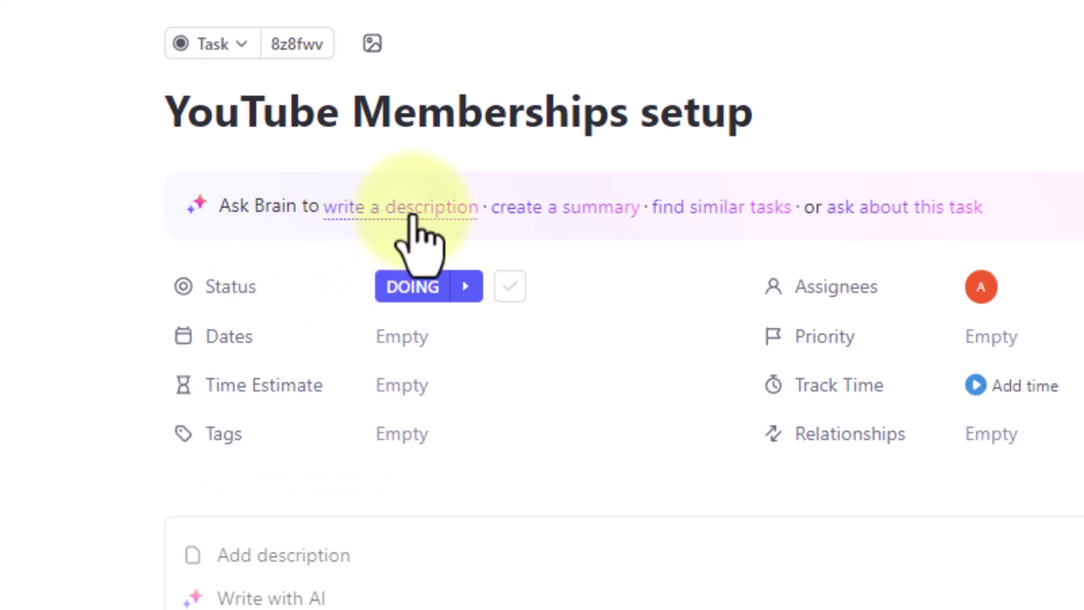
click(415, 220)
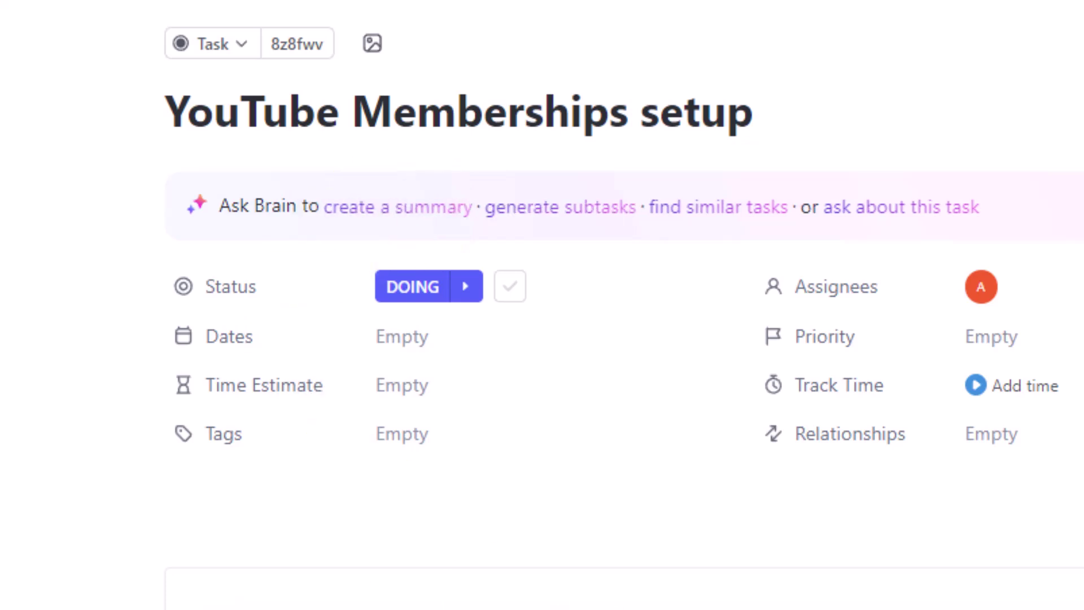
key(Return)
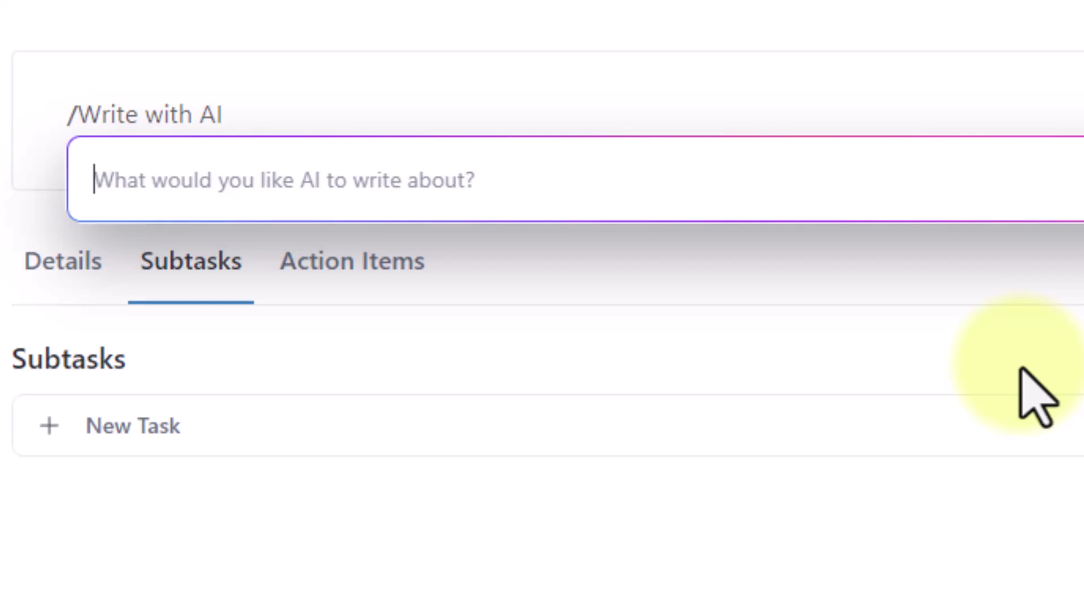
text(youtube memberships setup)
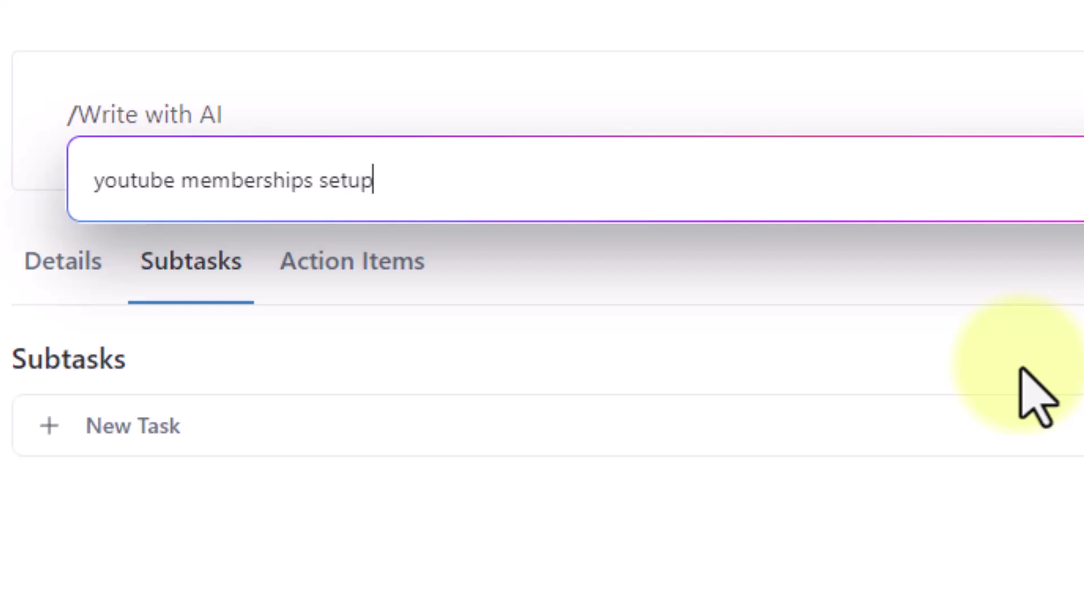
key(Return)
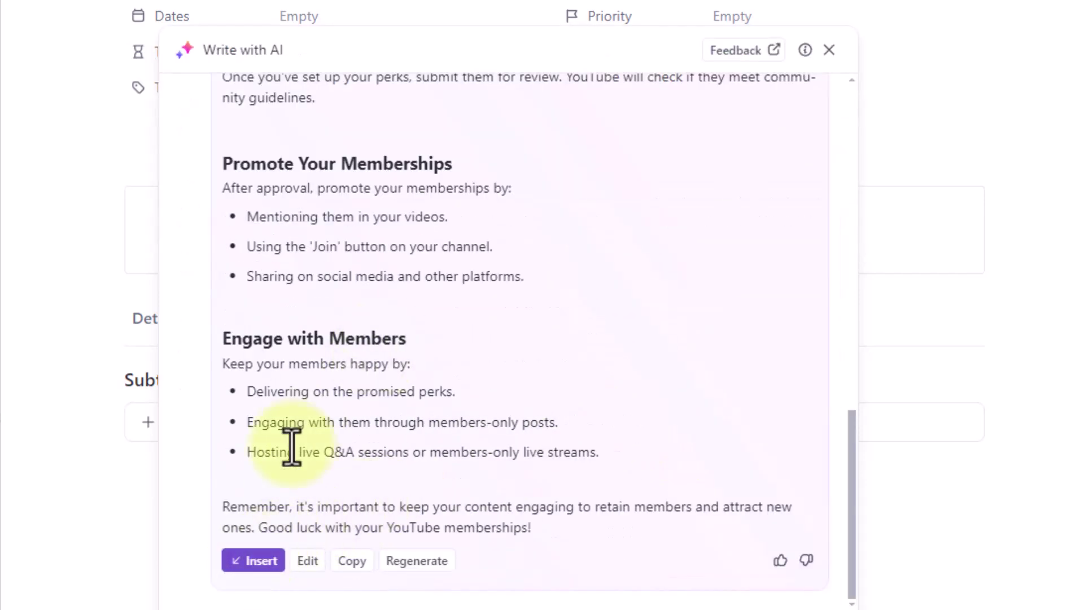
Insert the AI-written YouTube memberships guide into the task description
click(253, 561)
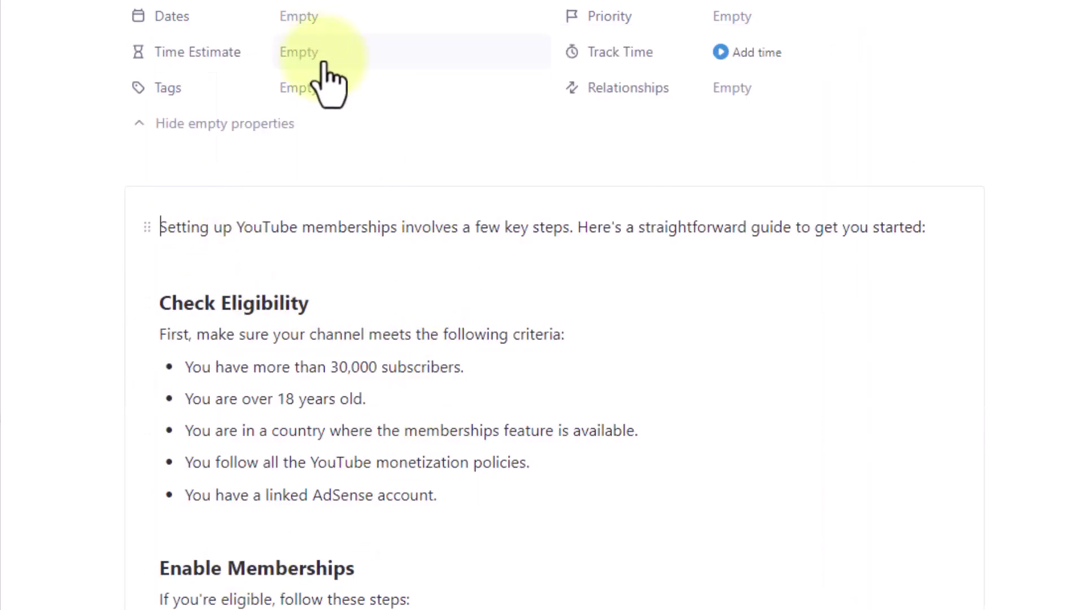
scroll(496, 333, down, 7)
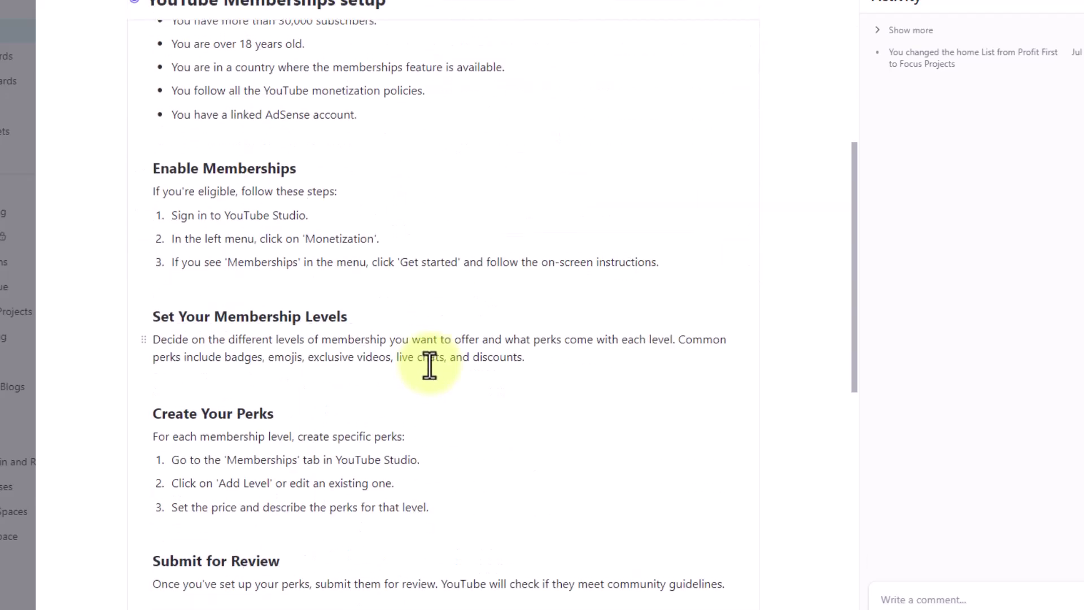
scroll(429, 366, down, 10)
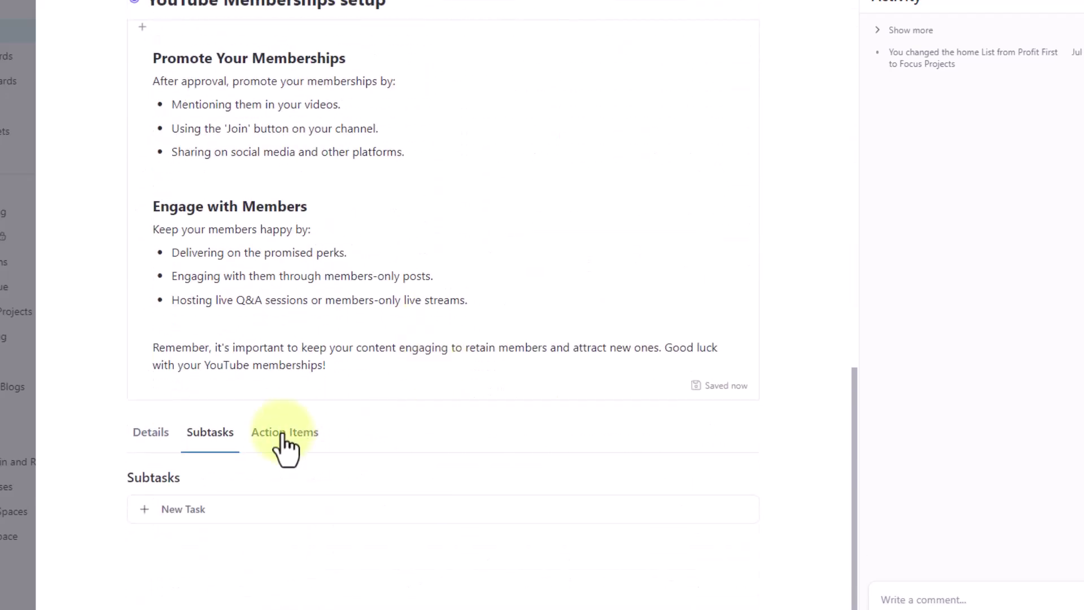
Have AI suggest subtasks and create all five suggested subtasks for the task
click(149, 439)
click(210, 436)
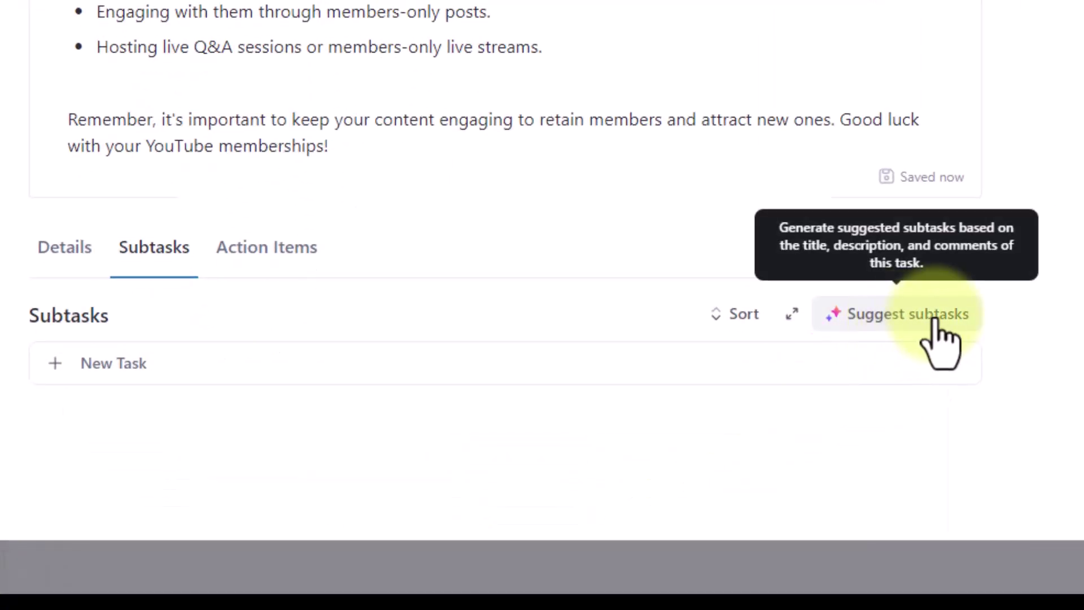
click(935, 320)
scroll(734, 243, down, 2)
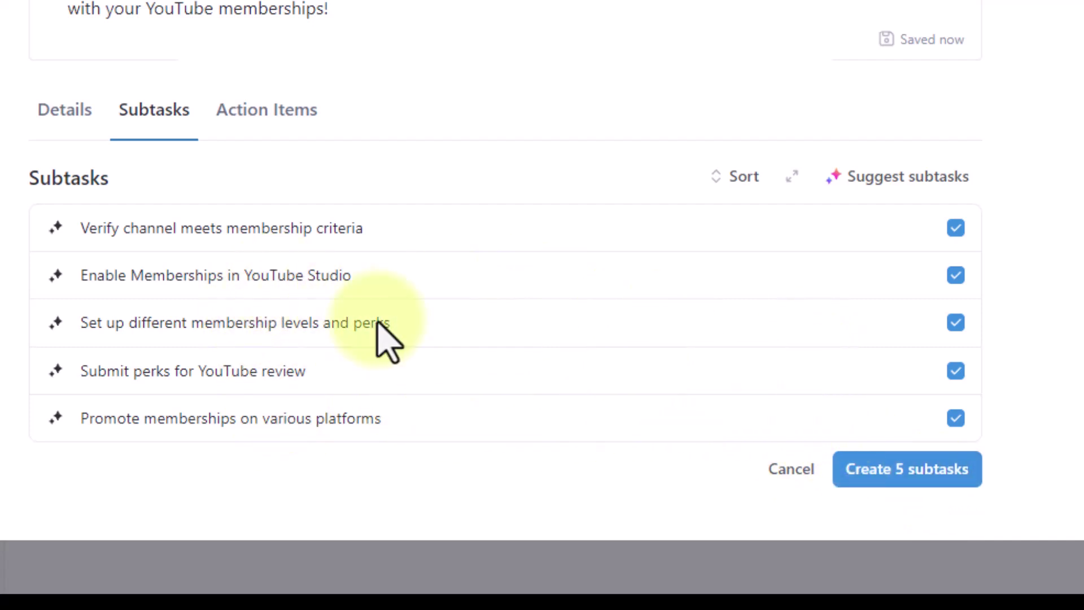
click(925, 472)
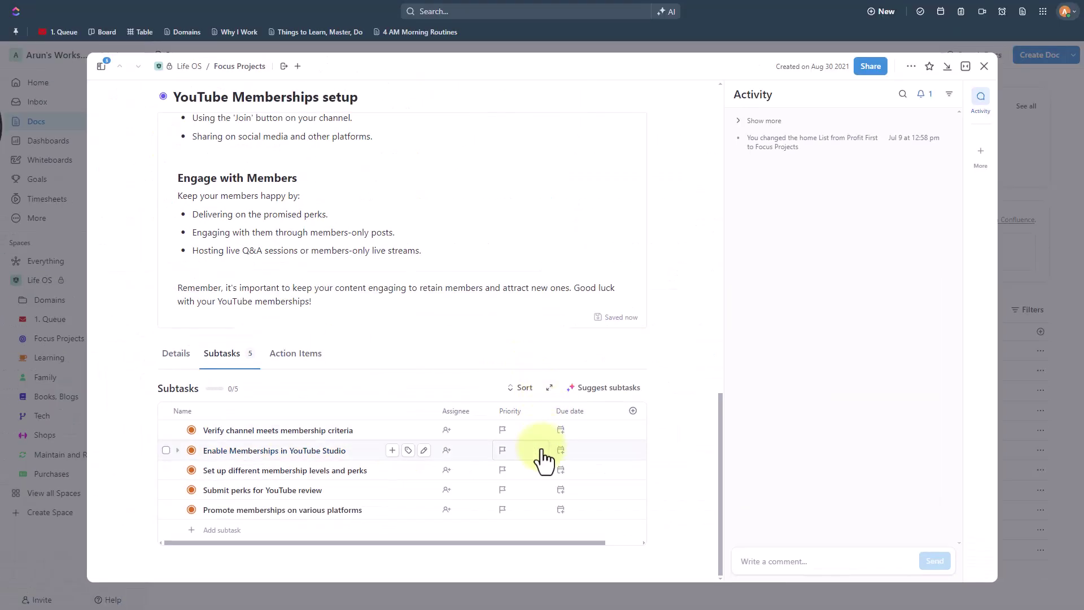
scroll(327, 217, up, 15)
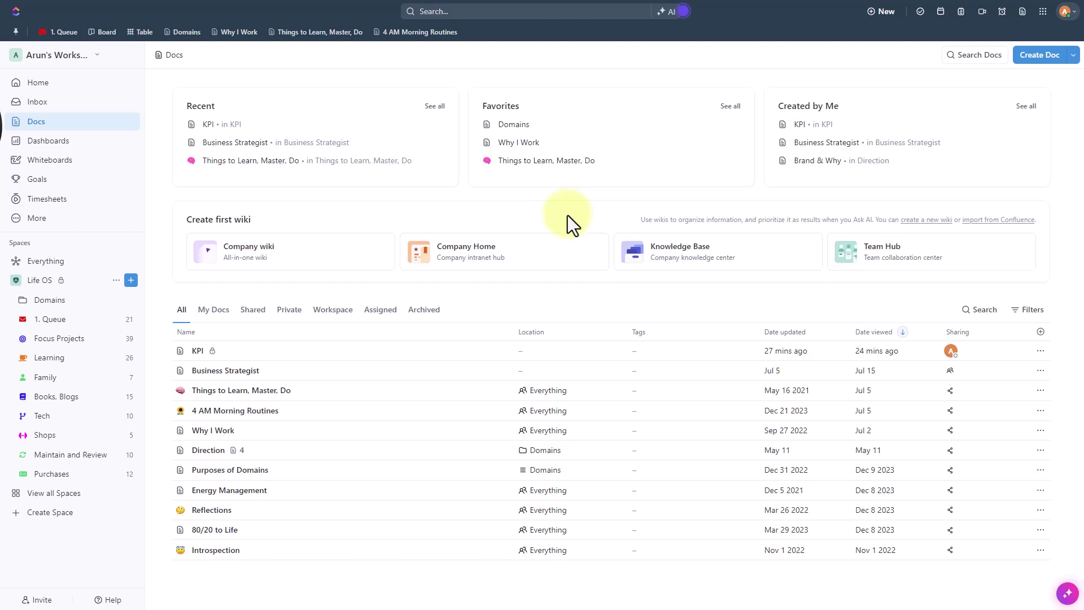
Generate a Brain List summary of Life OS > Focus Projects with the advanced options expanded
click(665, 21)
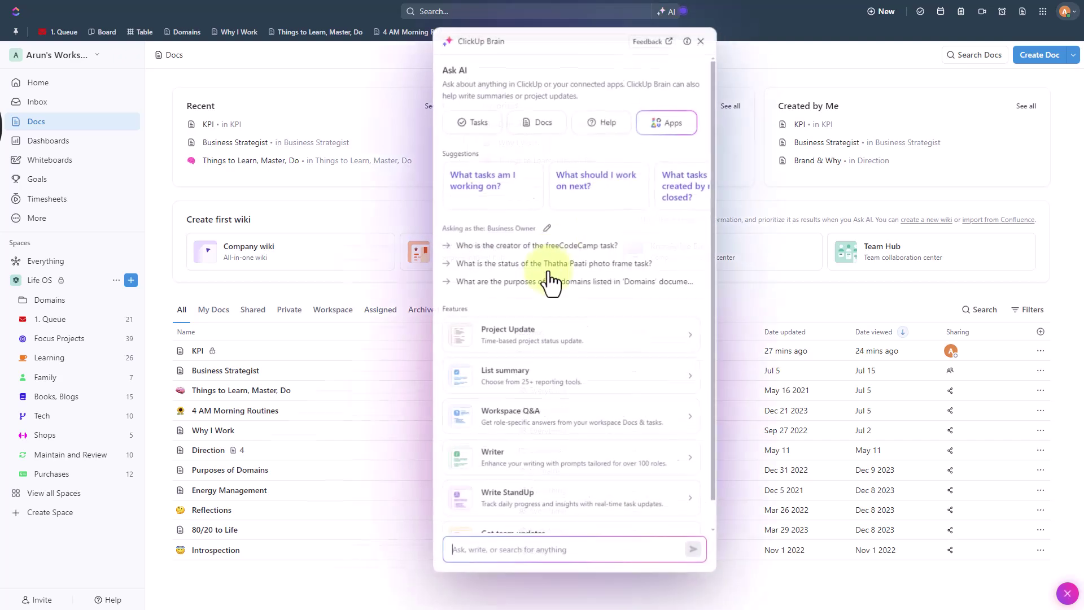
click(542, 237)
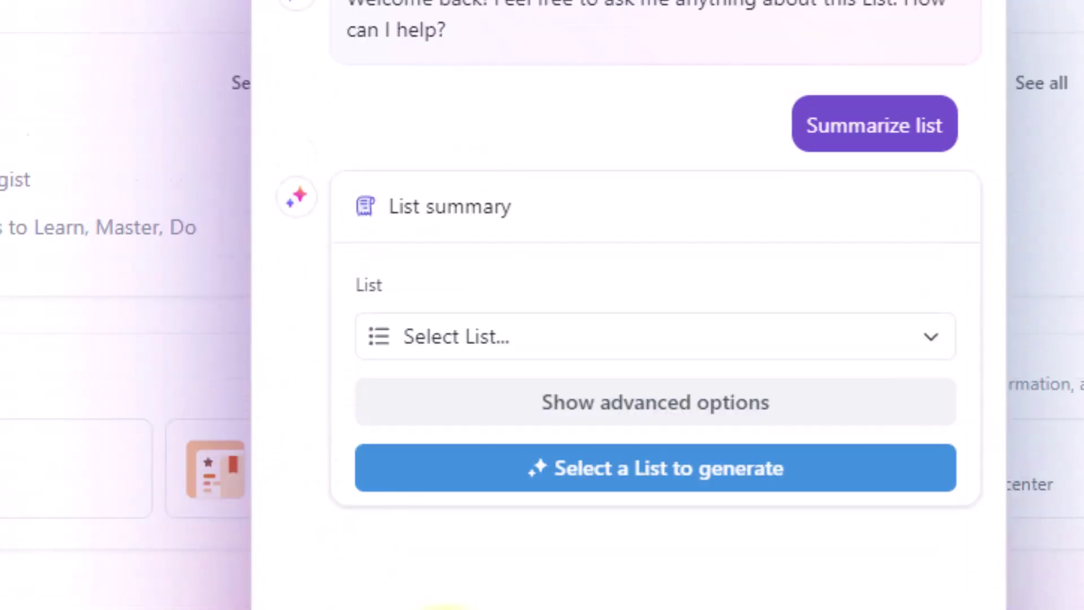
click(564, 337)
click(389, 491)
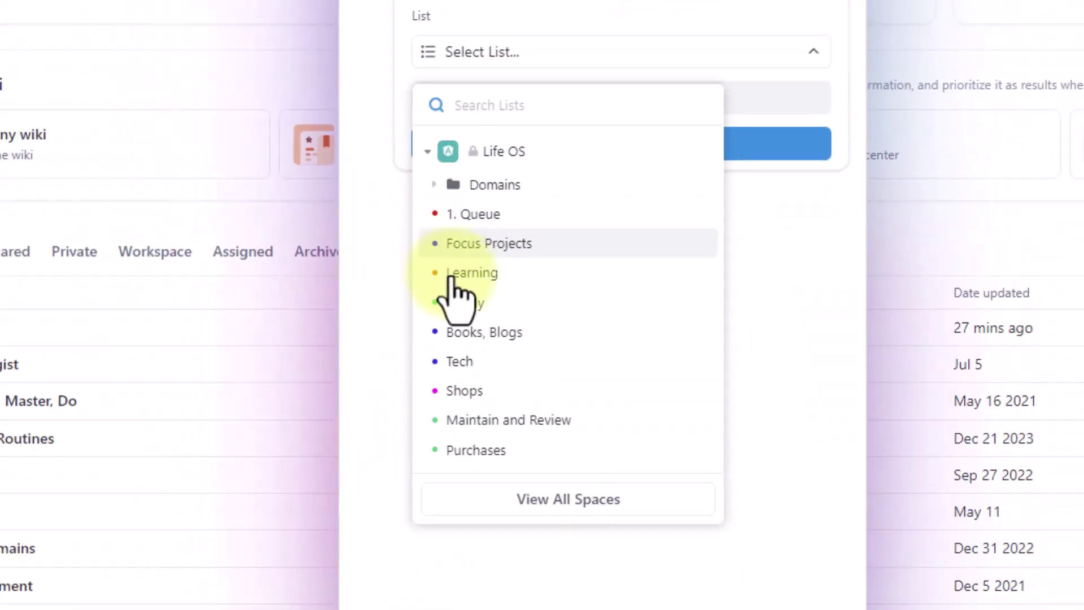
click(497, 332)
click(627, 186)
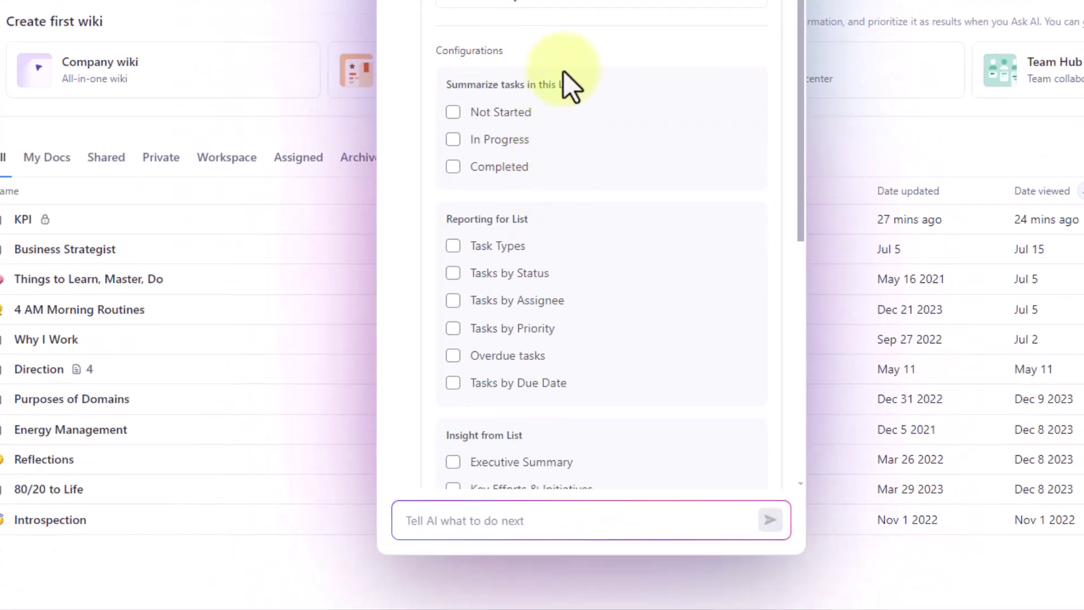
scroll(574, 29, down, 2)
scroll(573, 24, down, 5)
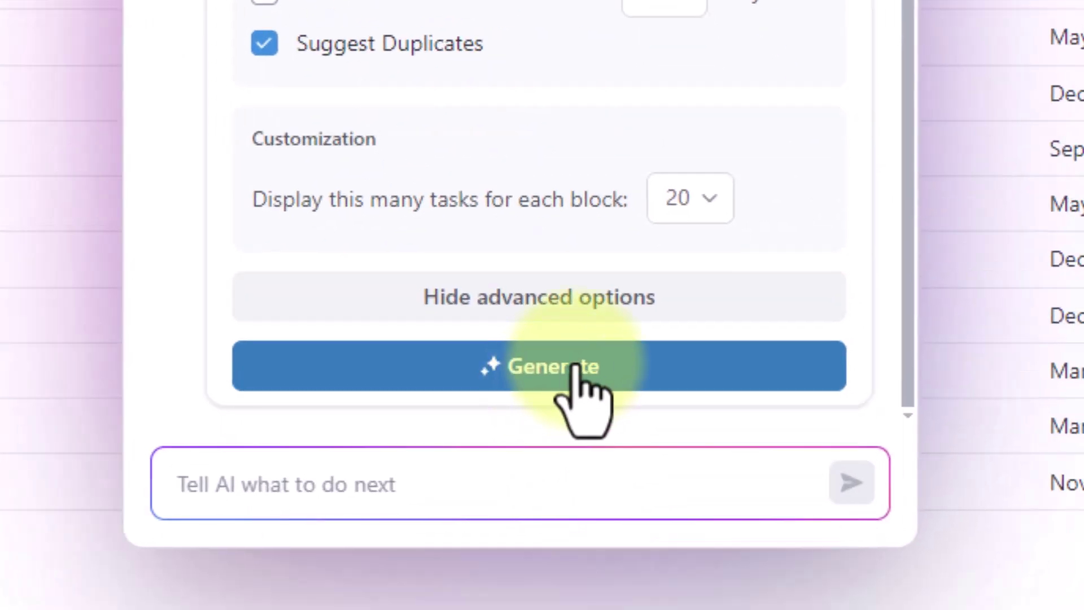
click(576, 366)
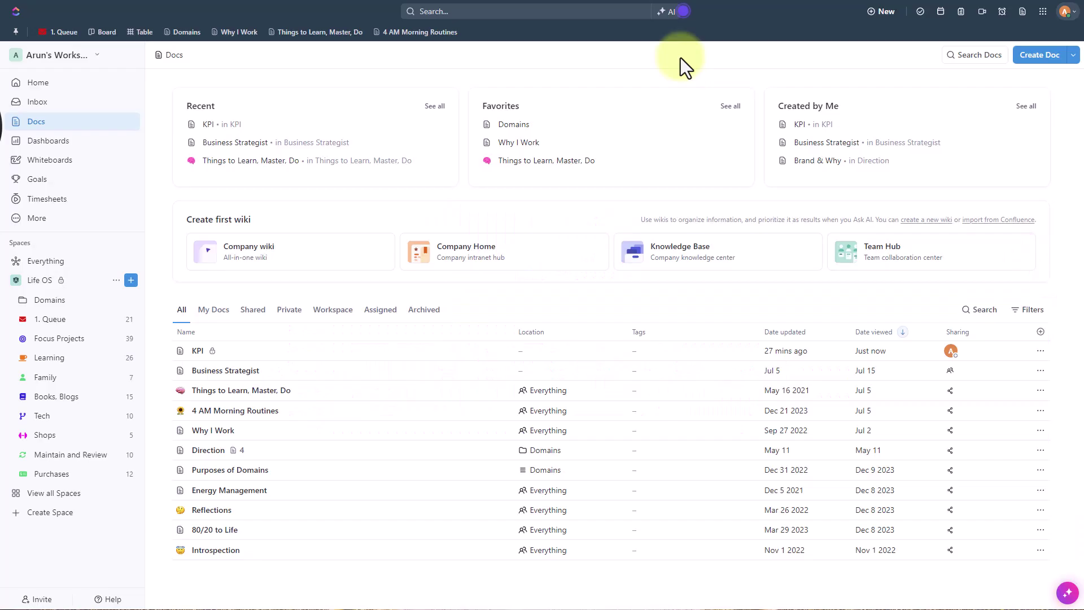
Start a new Brain List summary and pick a list under Life OS
key(alt+k)
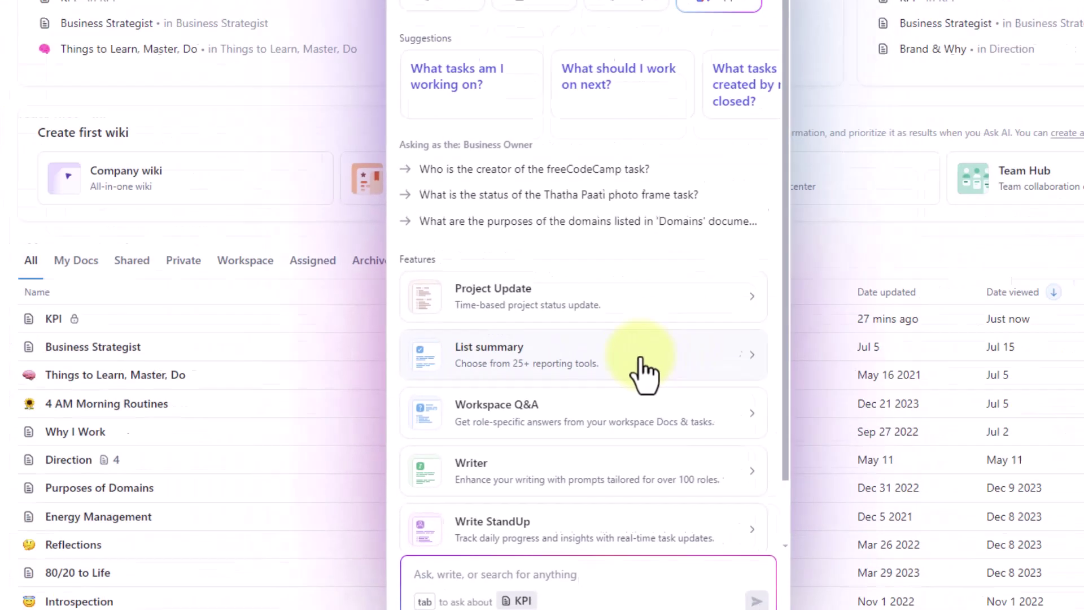
click(699, 279)
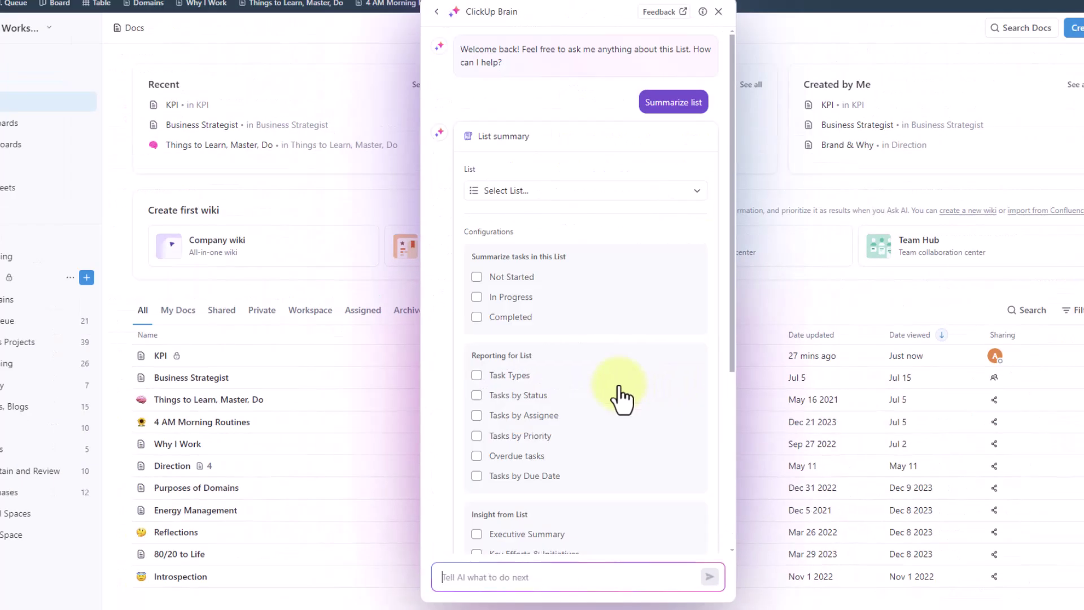
click(526, 192)
click(482, 251)
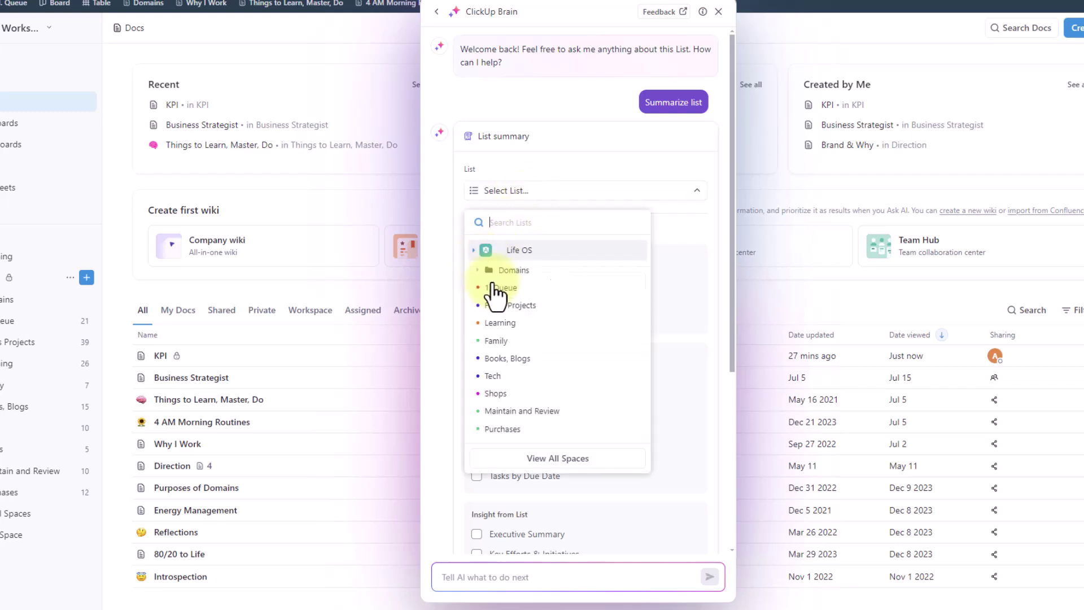
click(497, 289)
scroll(511, 316, down, 4)
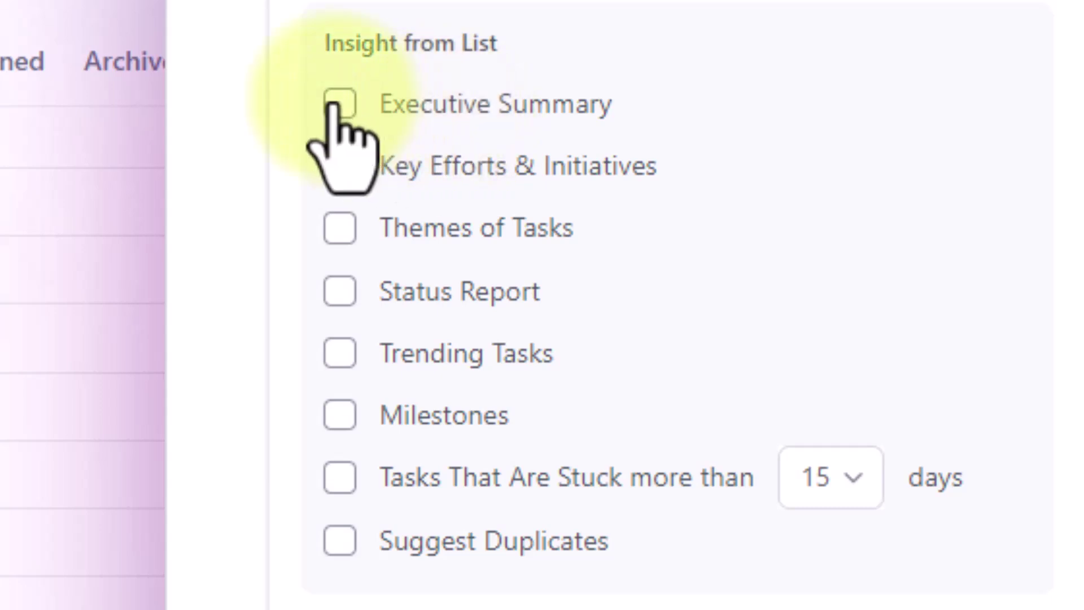
Tick the Executive Summary, Key Efforts & Initiatives and Themes of Tasks insights
click(334, 105)
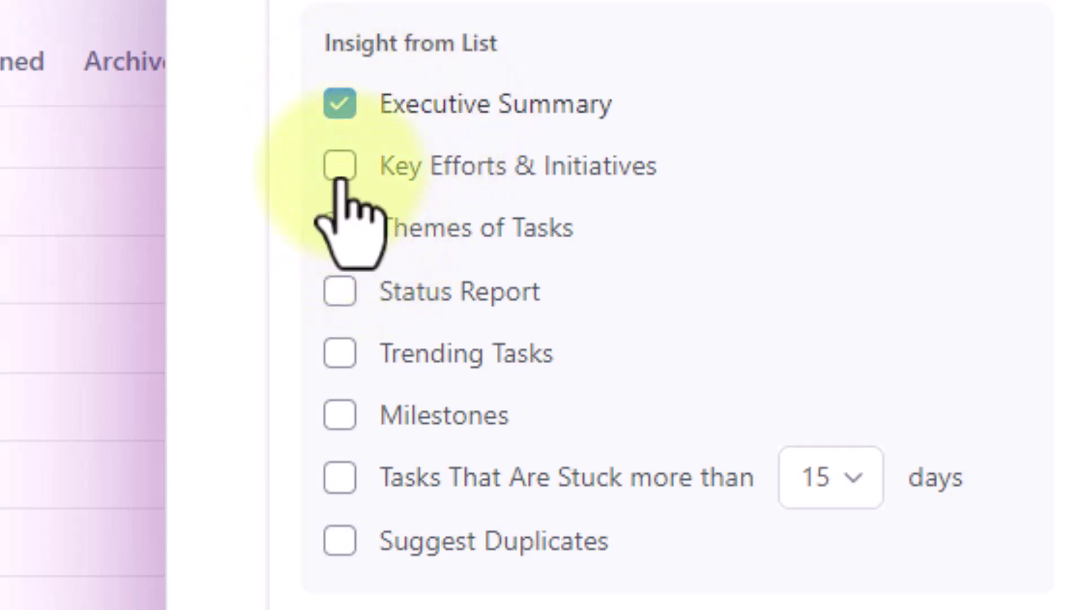
click(341, 176)
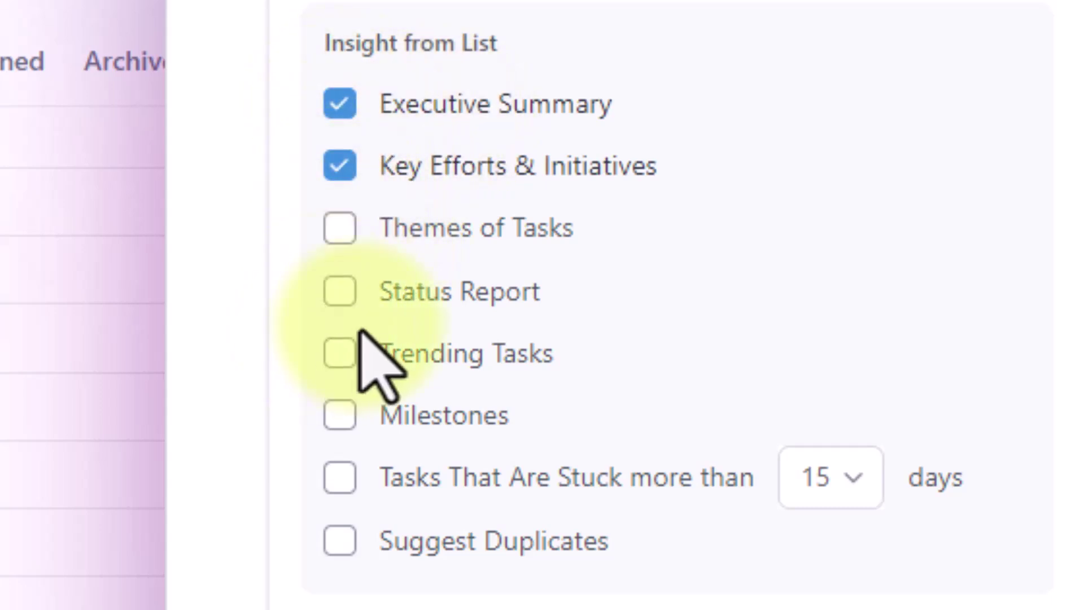
click(342, 227)
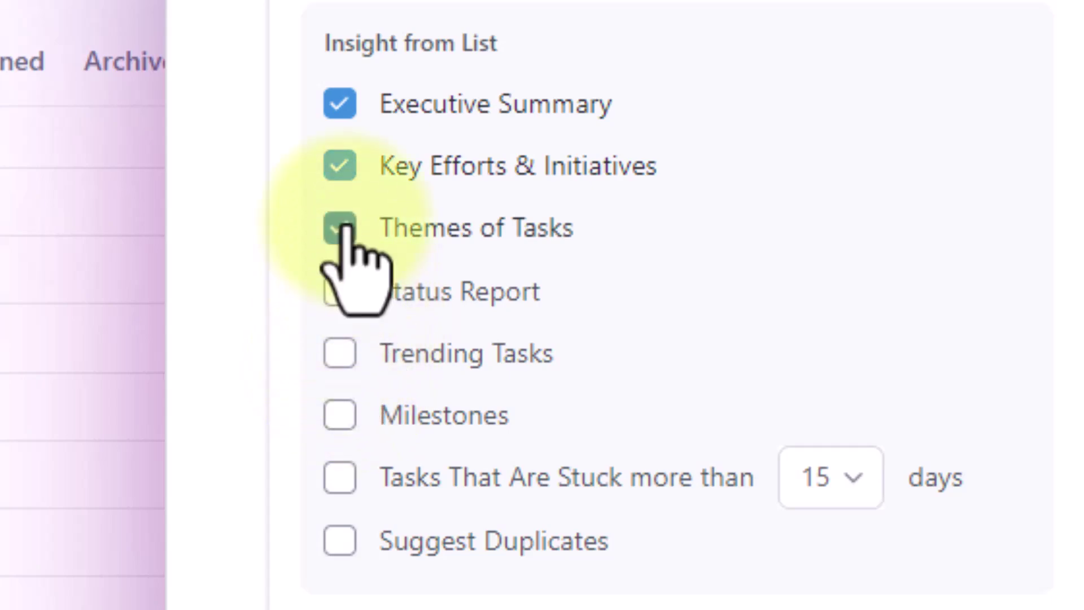
scroll(774, 169, down, 3)
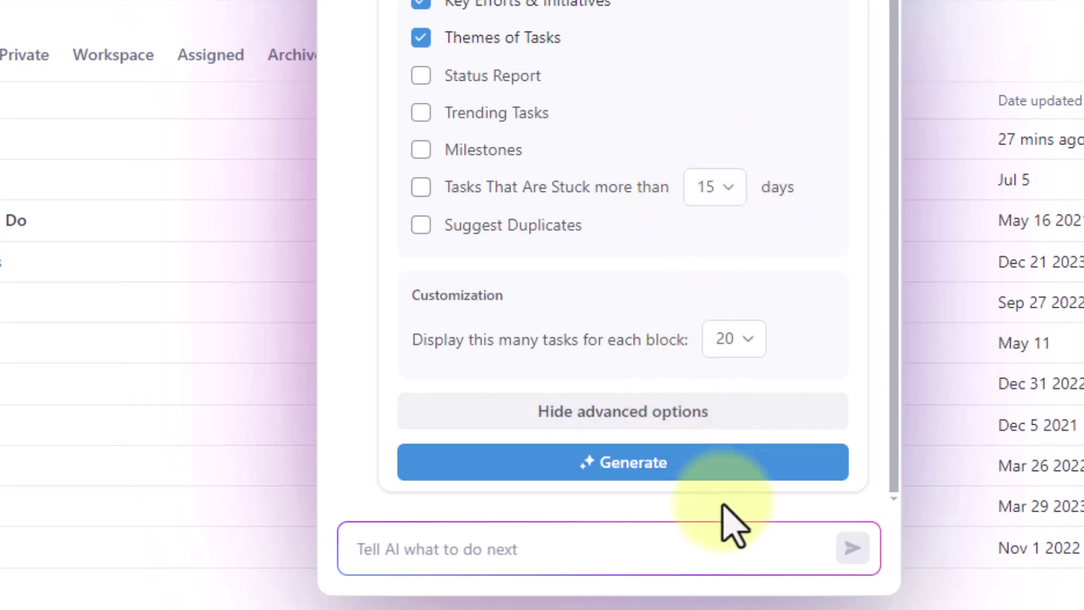
Generate the list summary with the selected insights
click(649, 466)
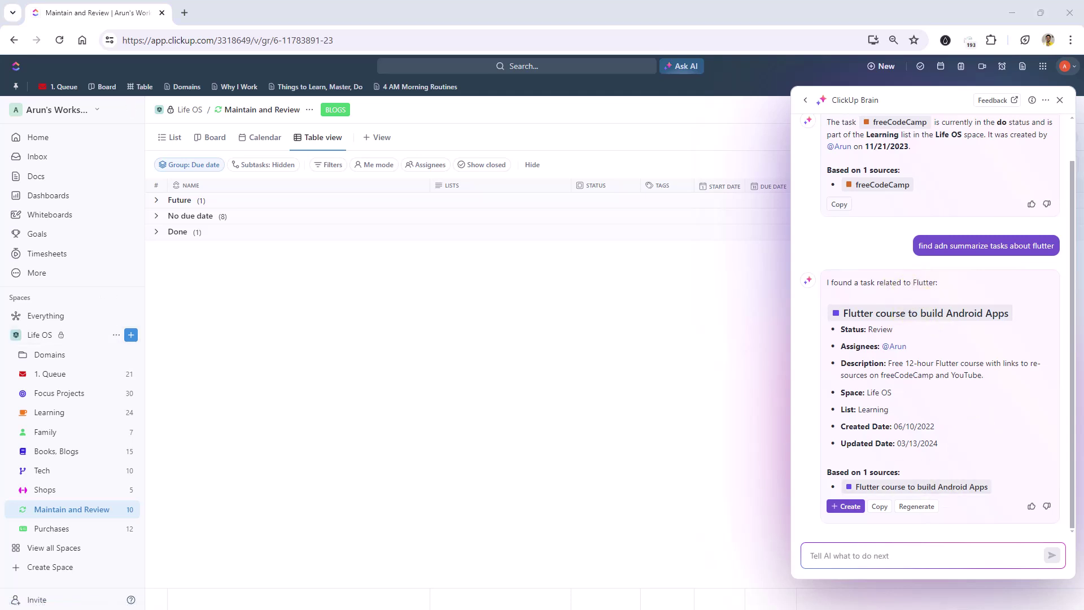
Ask Brain 'give me the url in aws certification task' and open the AWS Cloud Practitioner Certification task
click(914, 557)
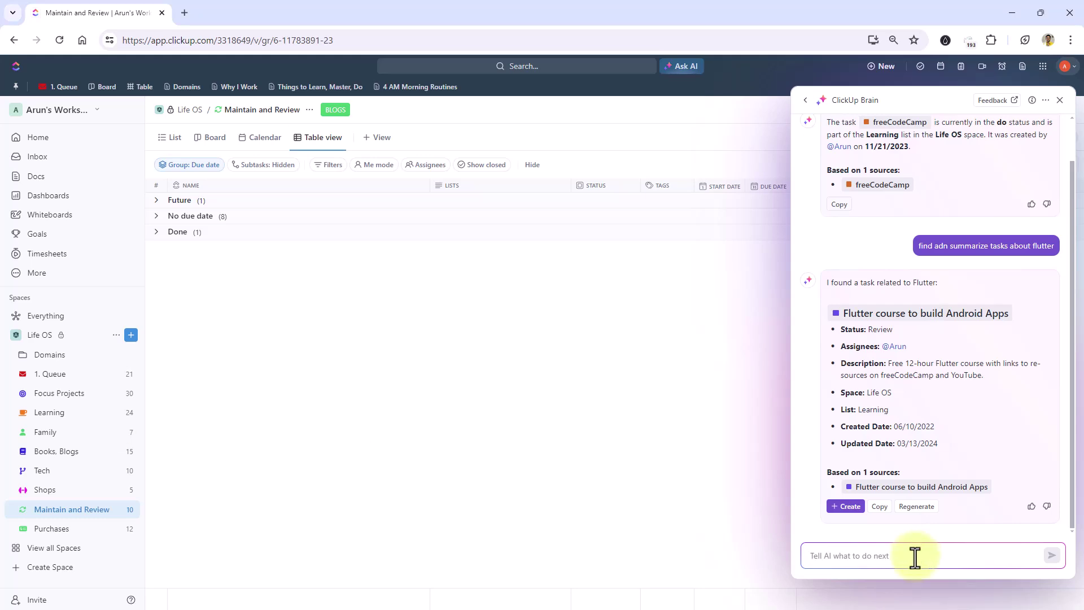
text(give me the url in aws certification task)
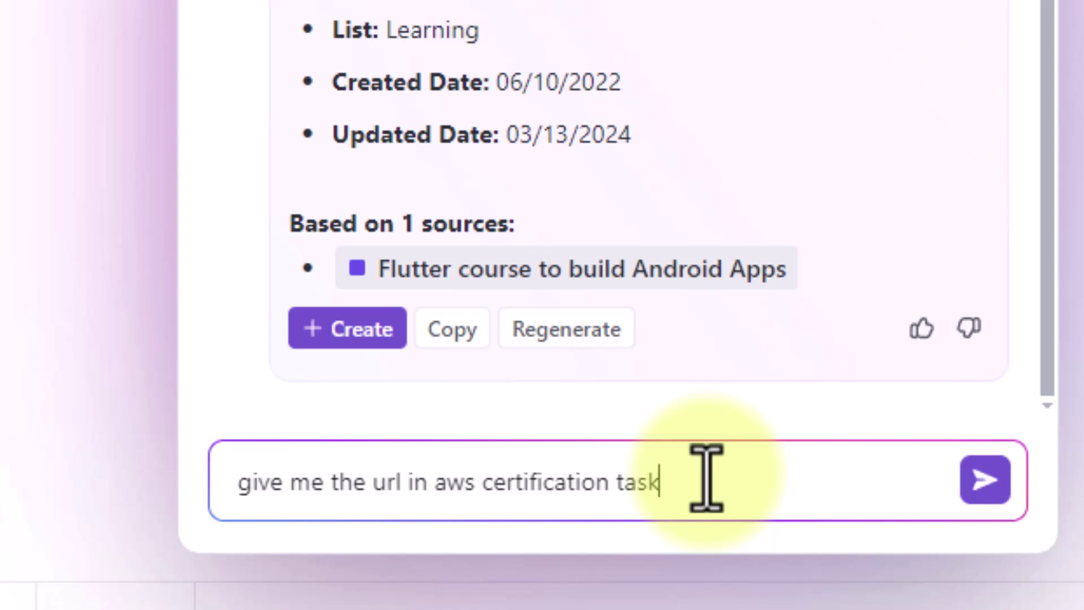
key(Return)
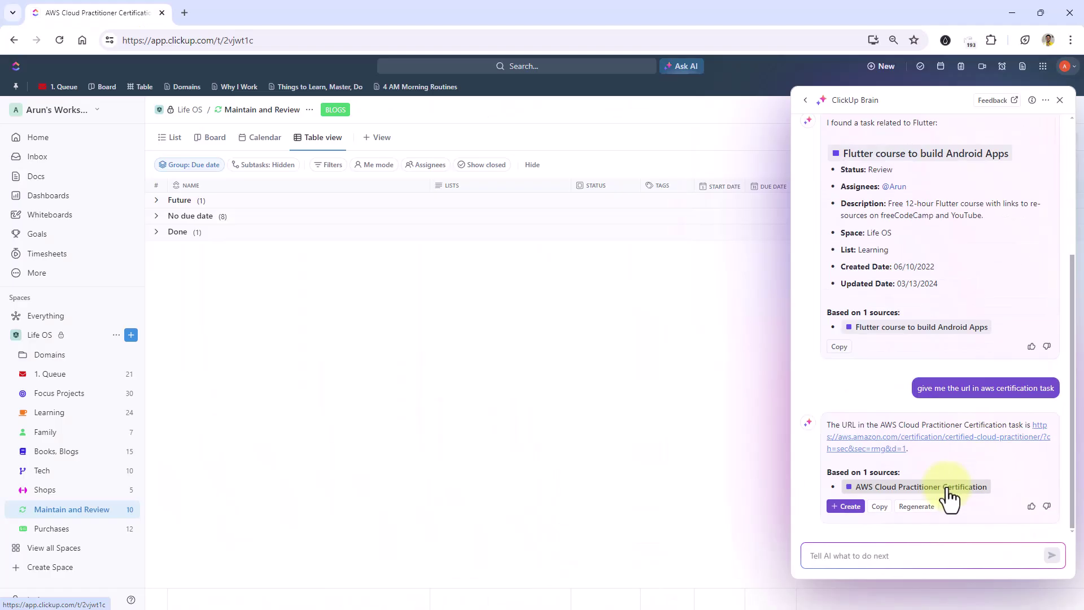
click(614, 190)
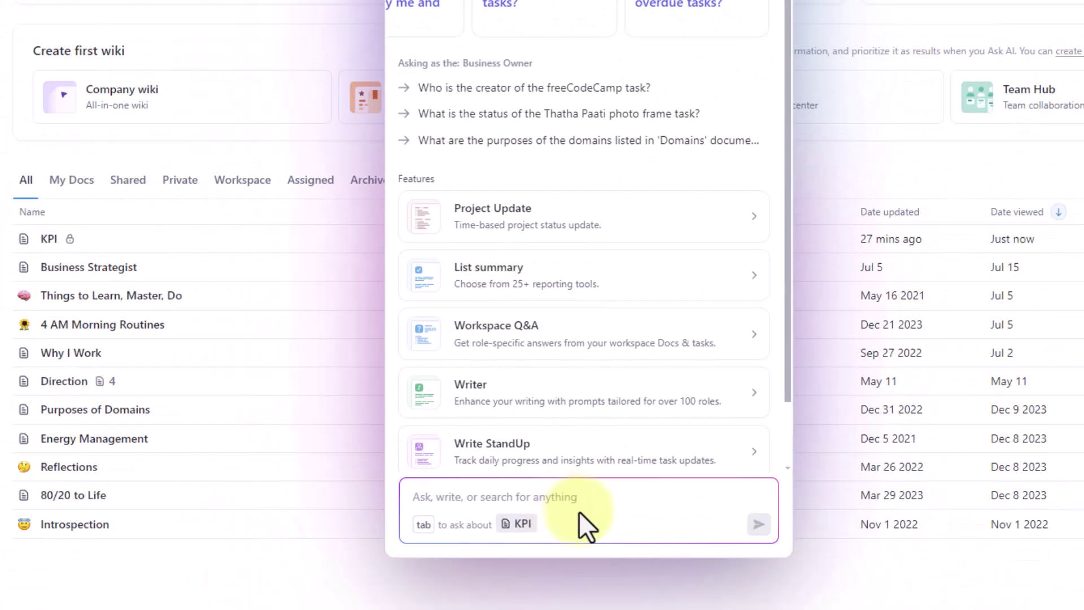
Ask Brain 'What are my overdue tasks?' and then 'Do I have any stale tasks?'
click(695, 20)
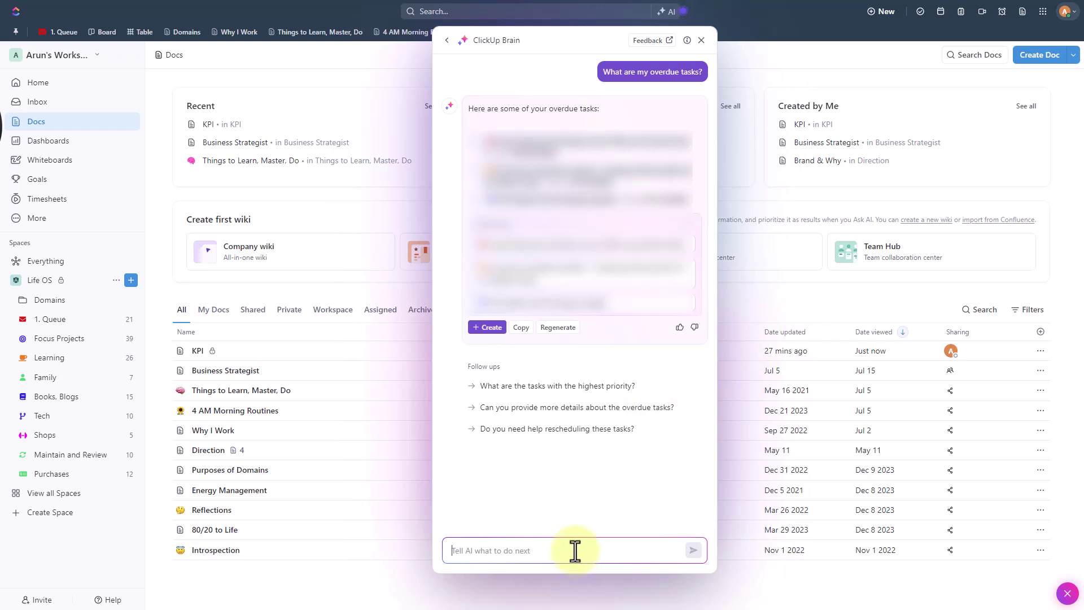
text(Do I have any stale tasks)
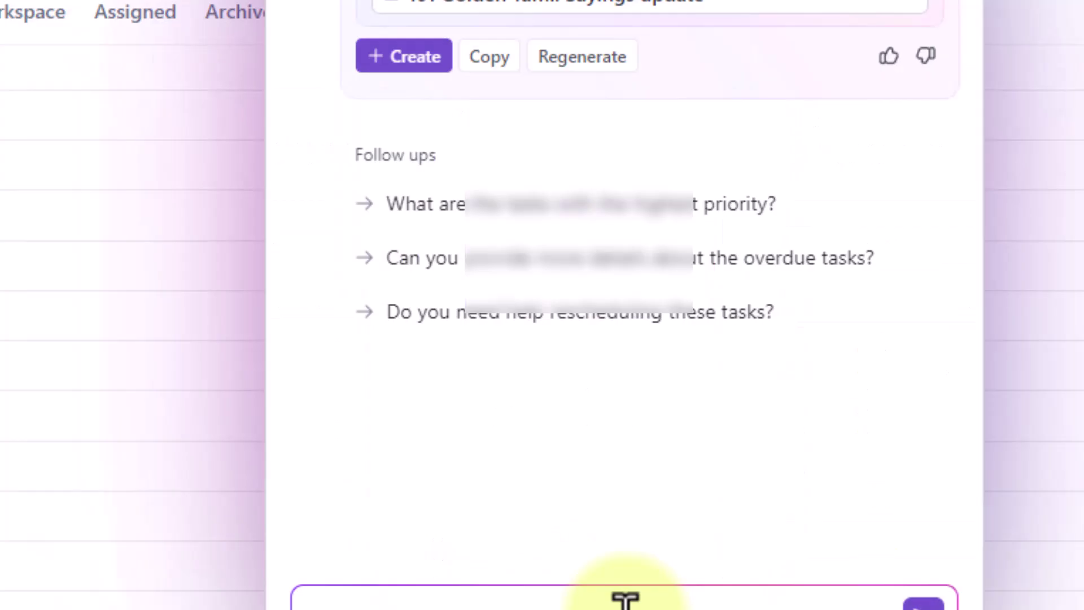
text(?)
key(Return)
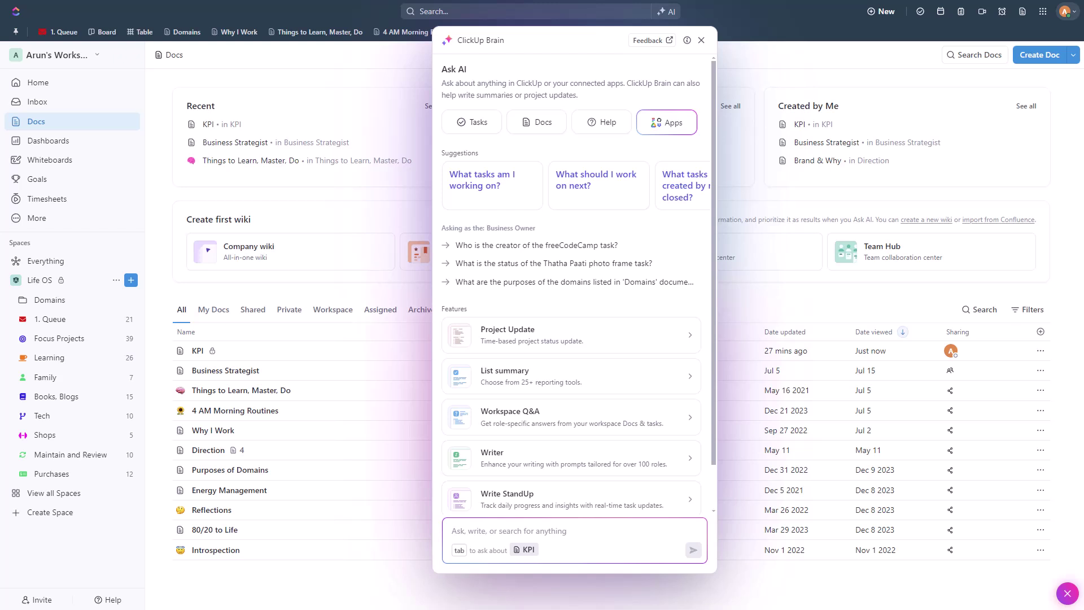
Go to Brain's Writer features and pick Generate template to show its form
scroll(621, 265, down, 1)
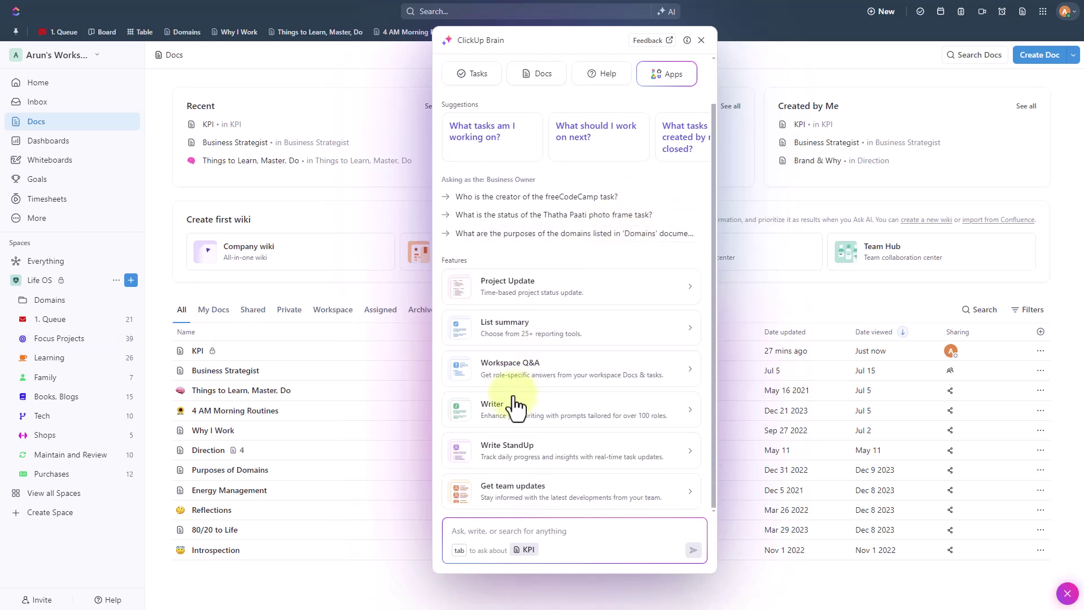
click(677, 410)
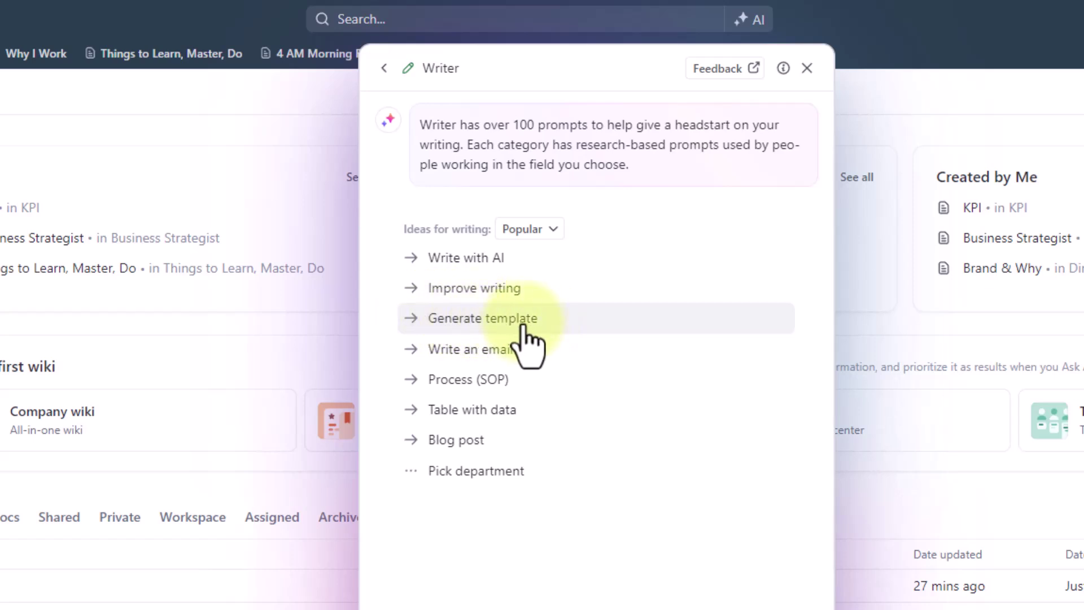
click(590, 321)
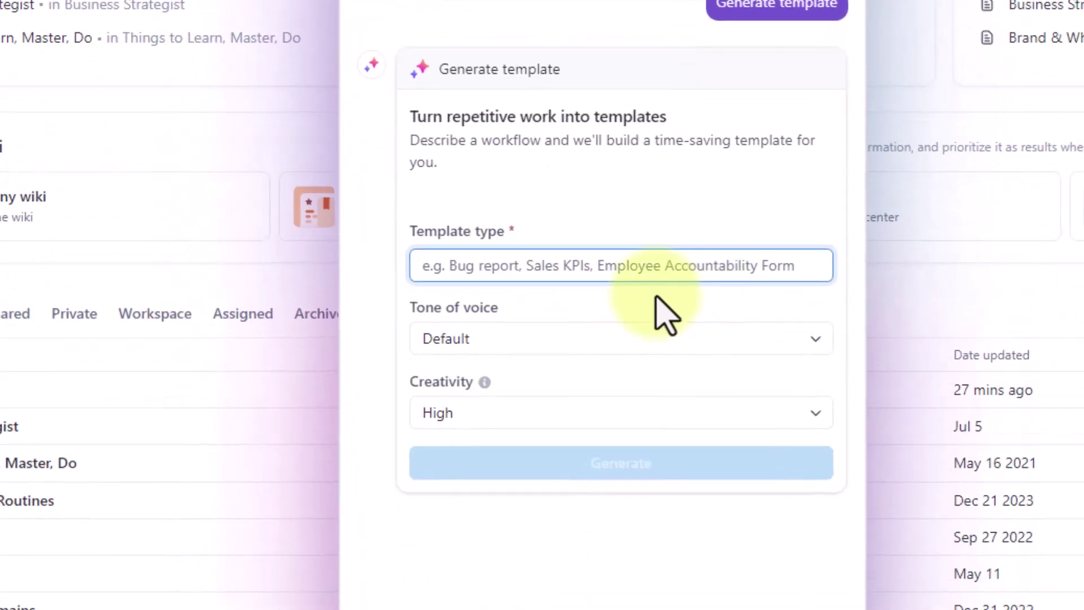
Review the Tone of voice and Creativity choices, keep Default and High, and close the form
click(608, 353)
click(605, 342)
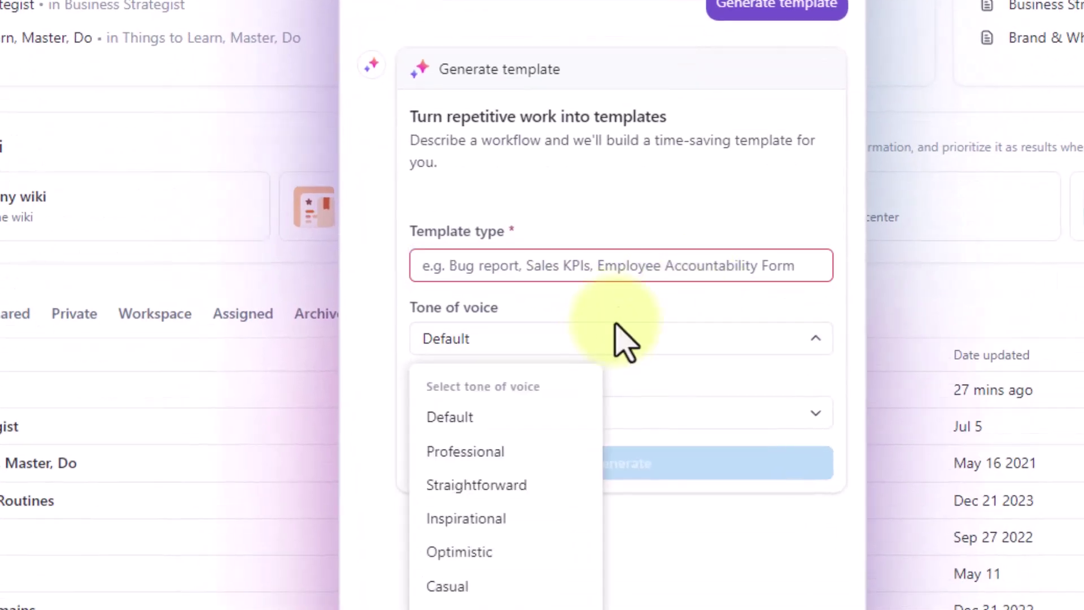
click(612, 265)
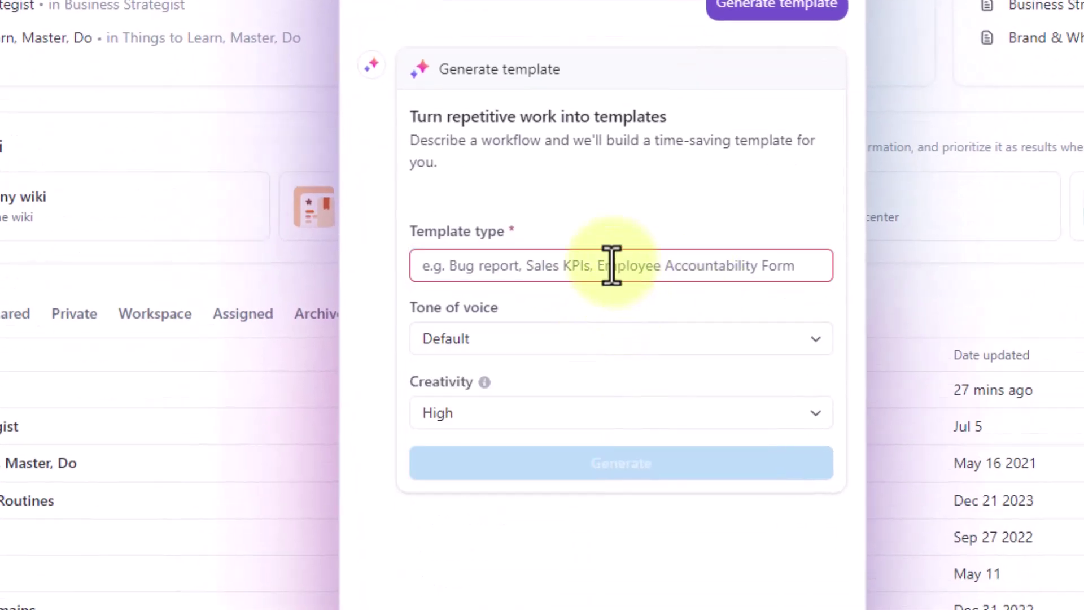
click(576, 339)
click(705, 601)
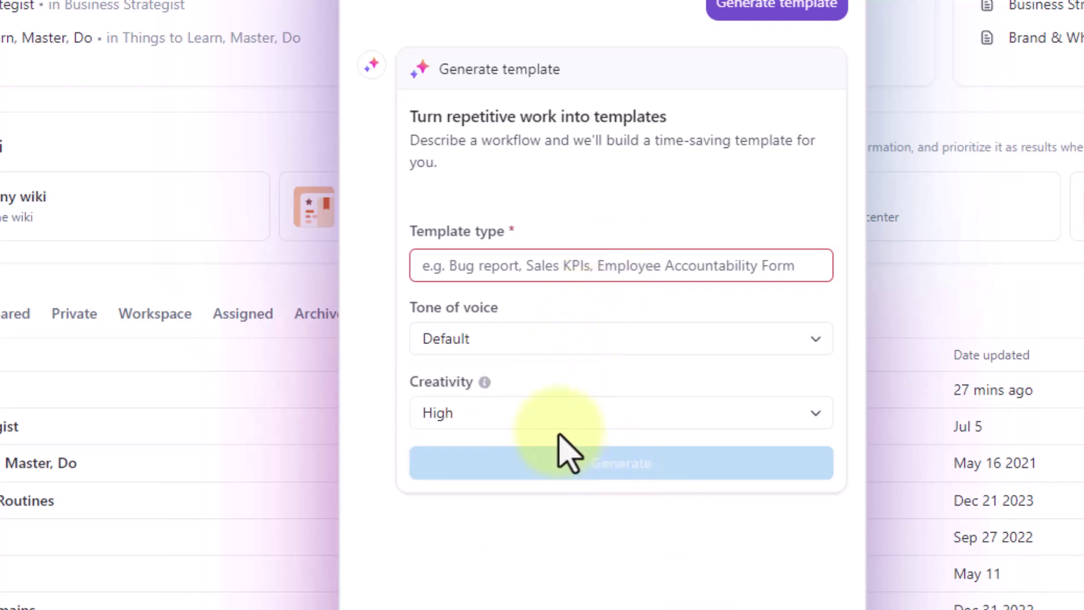
click(556, 413)
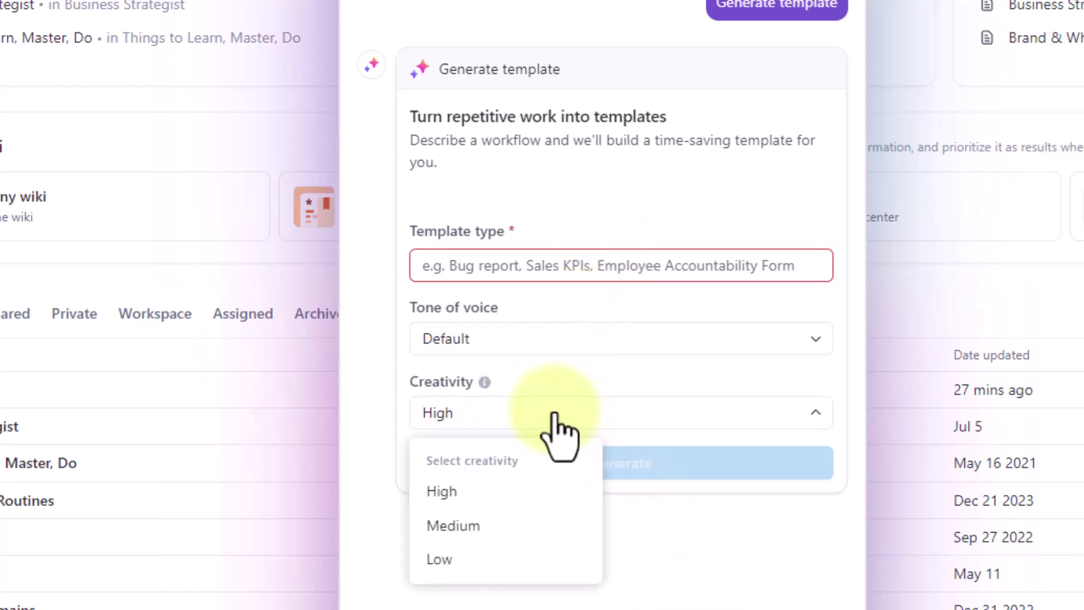
click(708, 592)
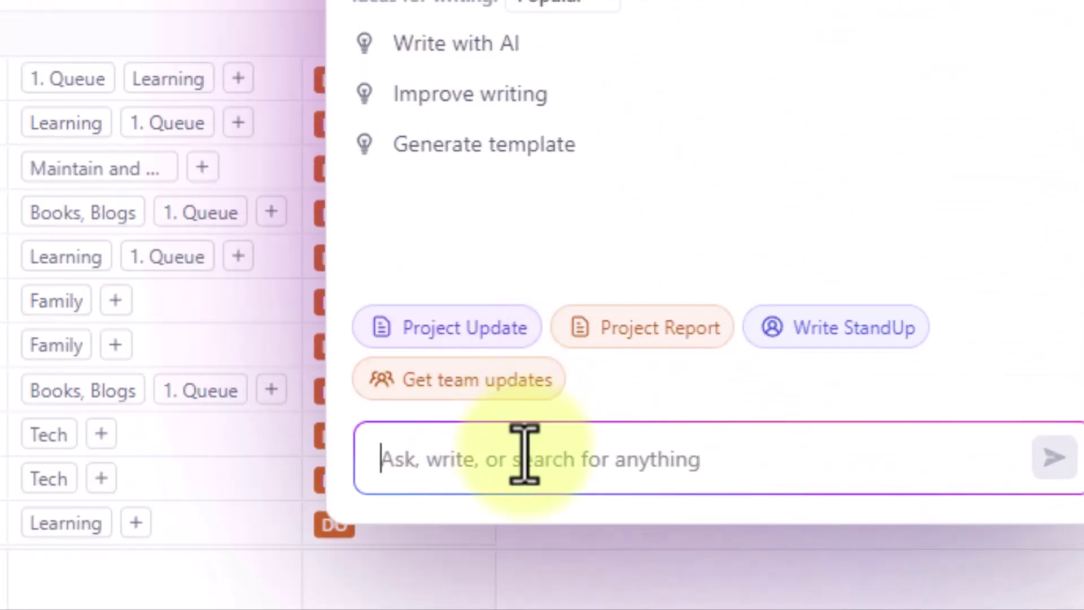
Send a pasted request for a tasks KPI template to Ask AI and choose + Create on the answer
text(create a template, call it tasks KPI. give metrics, kpi for tasks measurement in completion.)
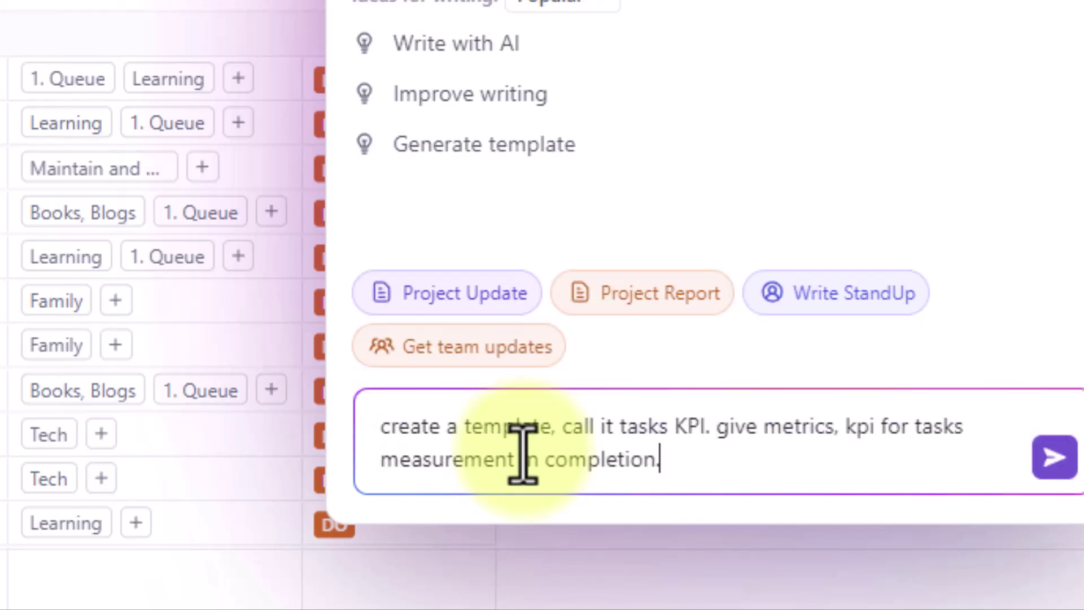
key(Return)
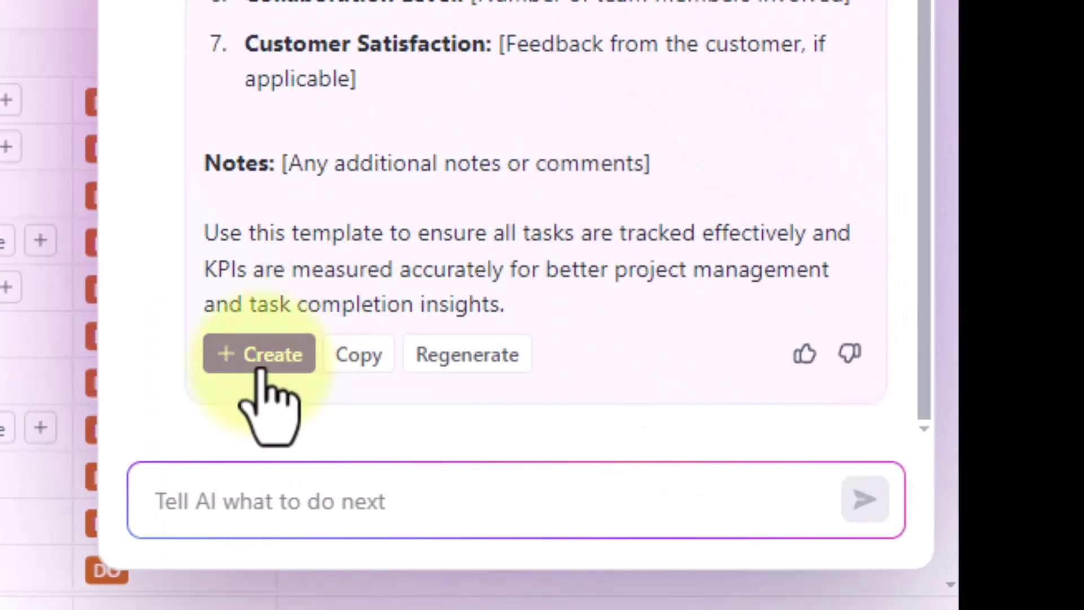
click(261, 355)
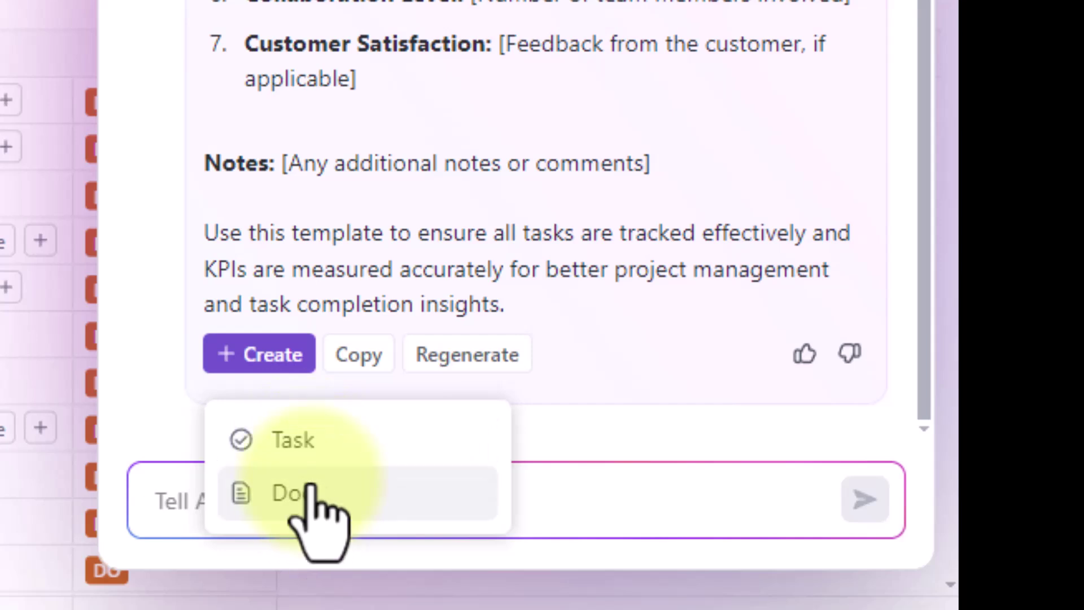
Create a new Doc from the Task KPI Template and save that doc as a template
click(336, 498)
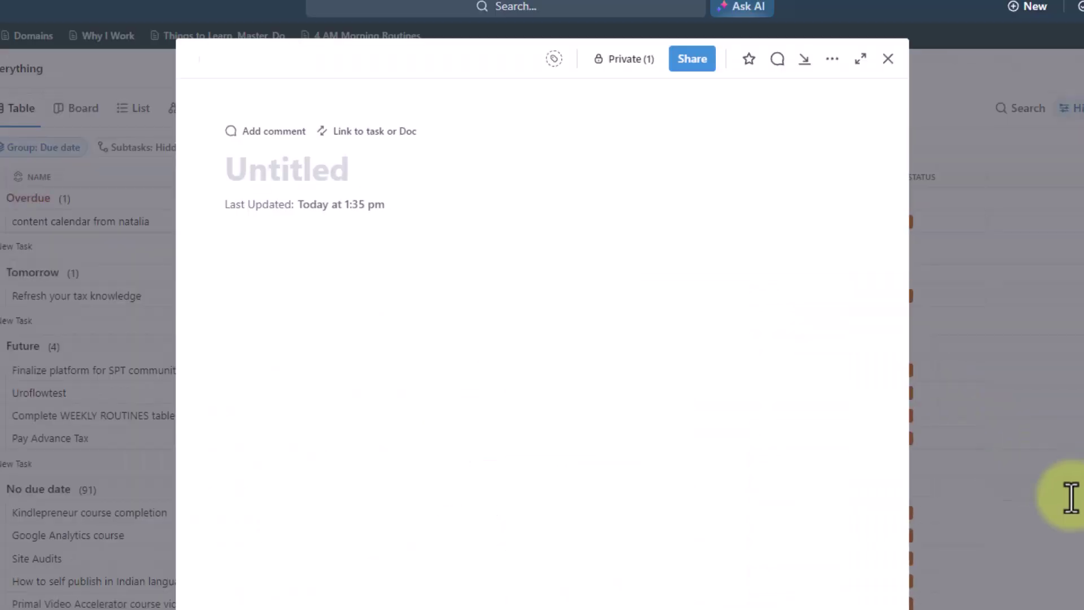
click(833, 60)
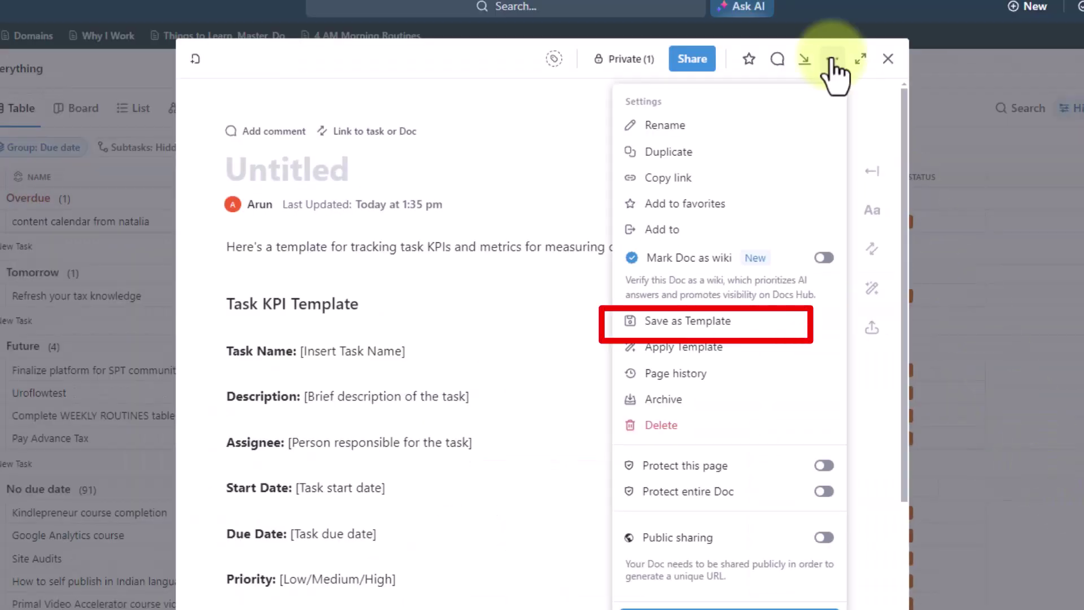
click(750, 318)
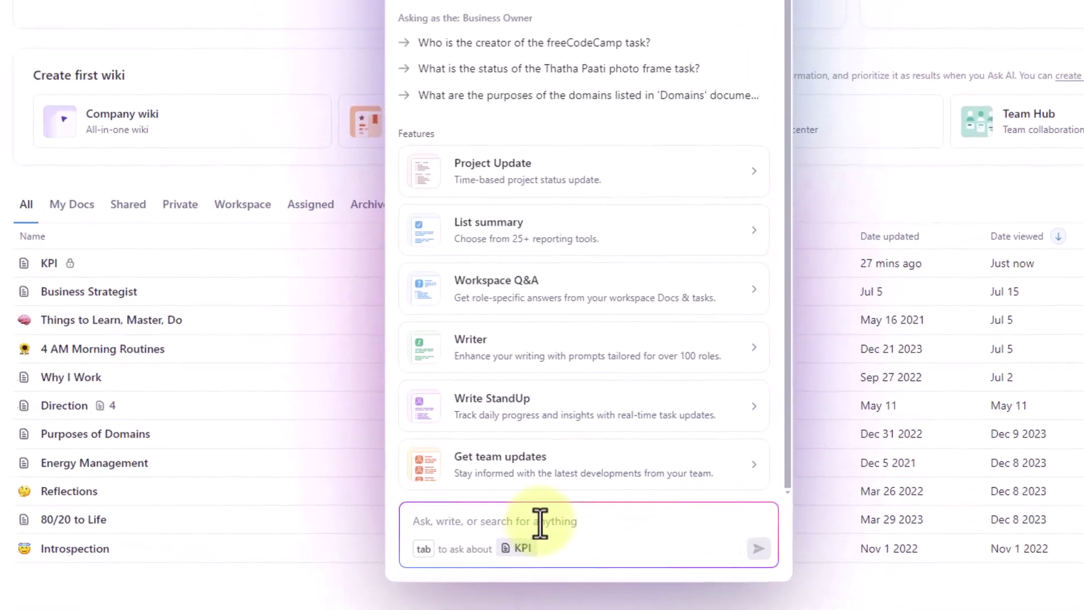
Trim the reused revenue prompt back to 'What' and switch to the 'SUMMARIZE what i need to do this week' prompt
text(Wha)
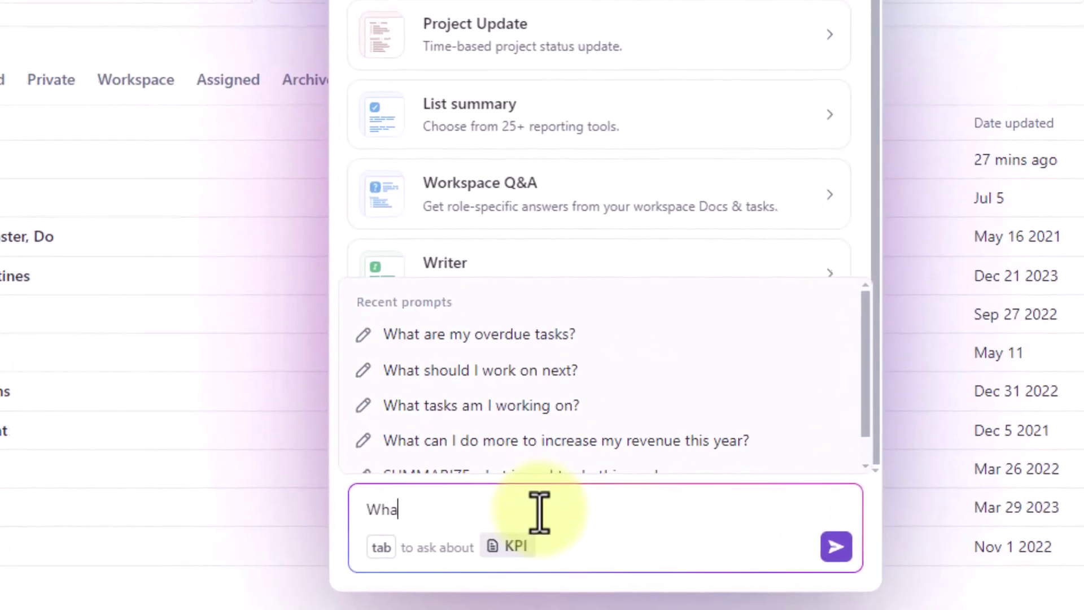
scroll(564, 378, down, 1)
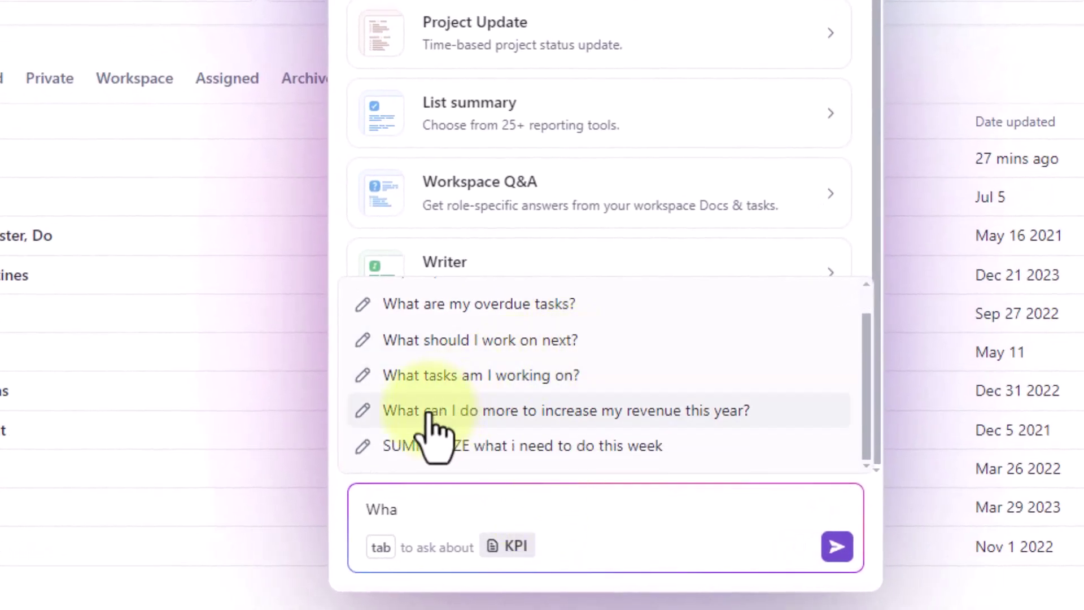
click(427, 415)
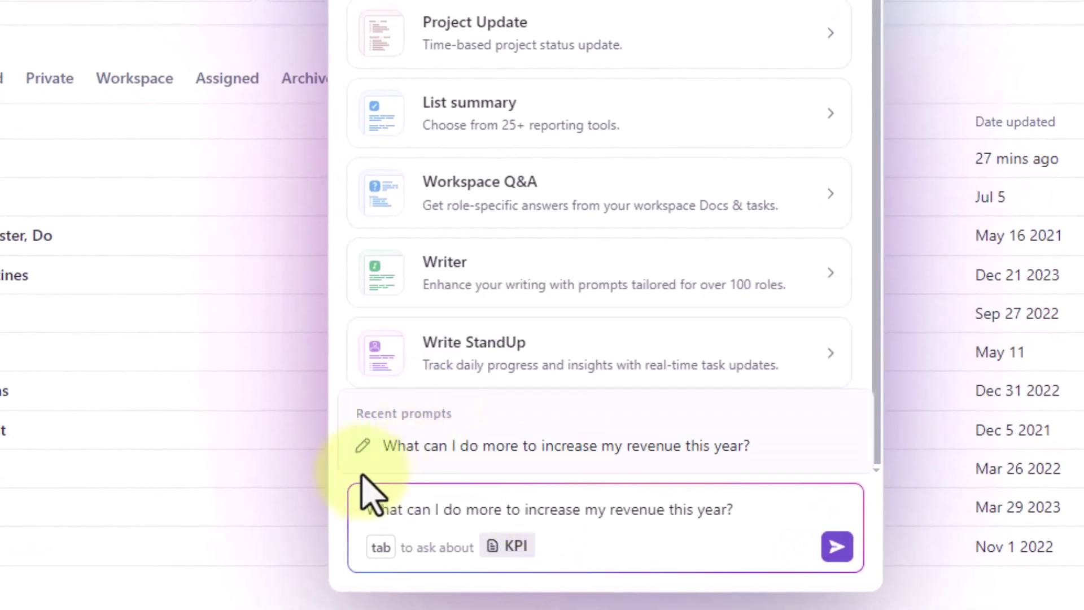
scroll(745, 286, up, 3)
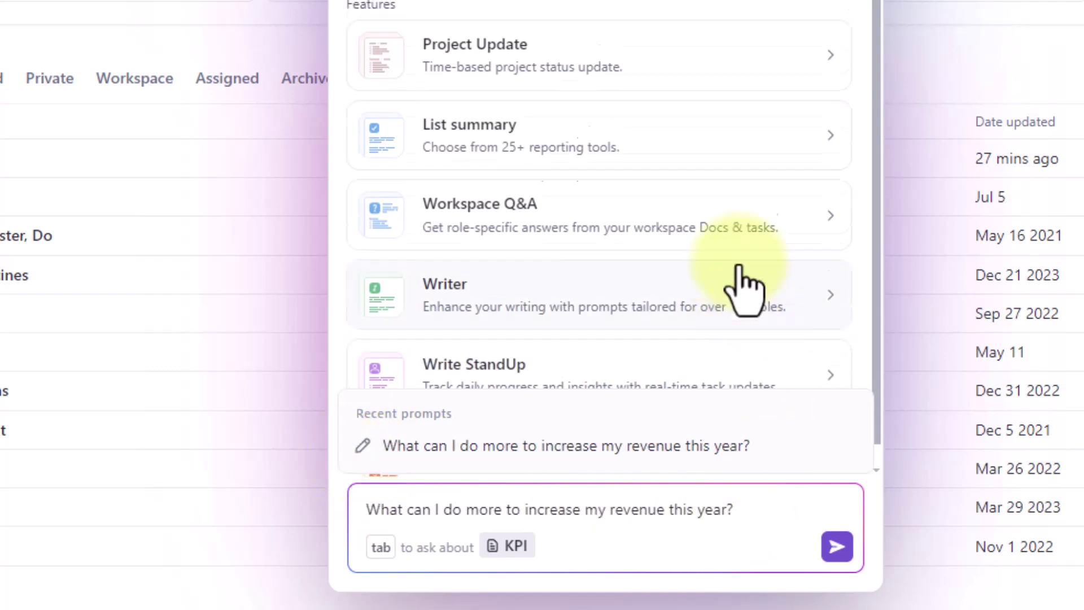
scroll(581, 180, down, 2)
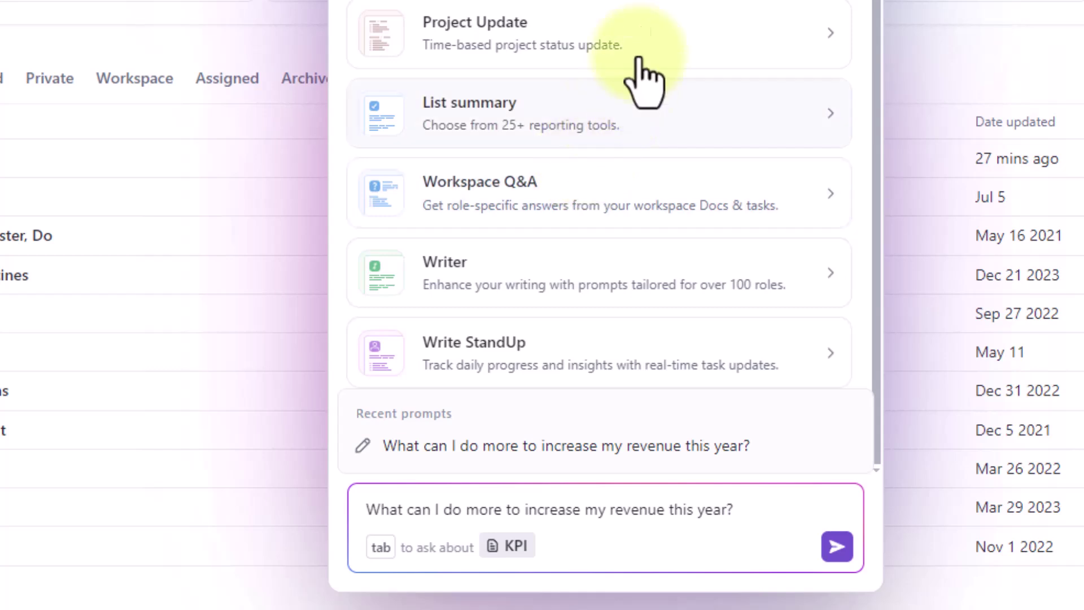
scroll(672, 11, up, 2)
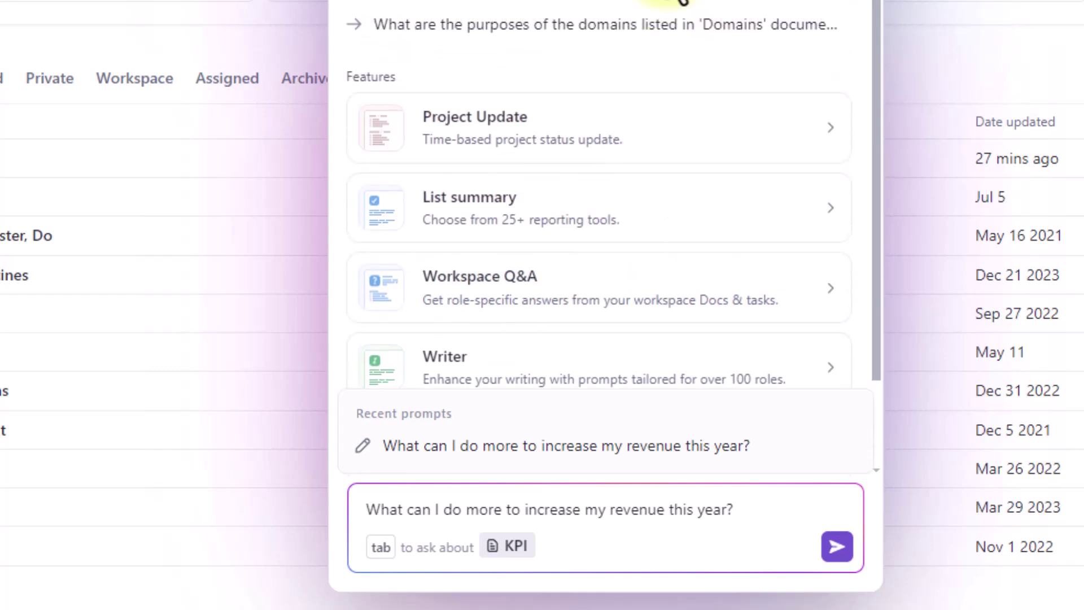
scroll(537, 237, down, 2)
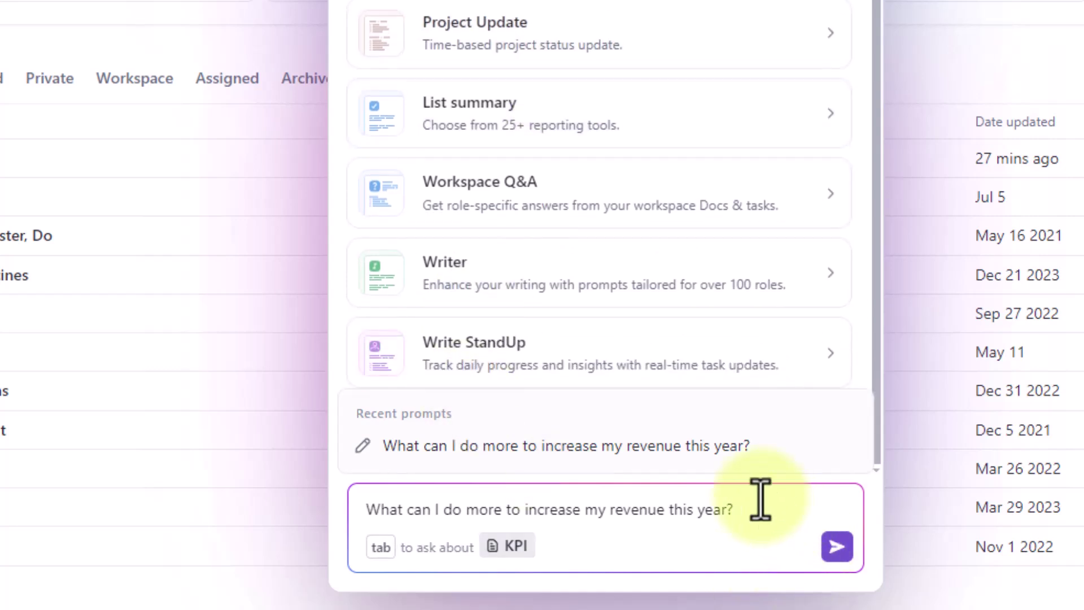
drag(760, 499, 403, 509)
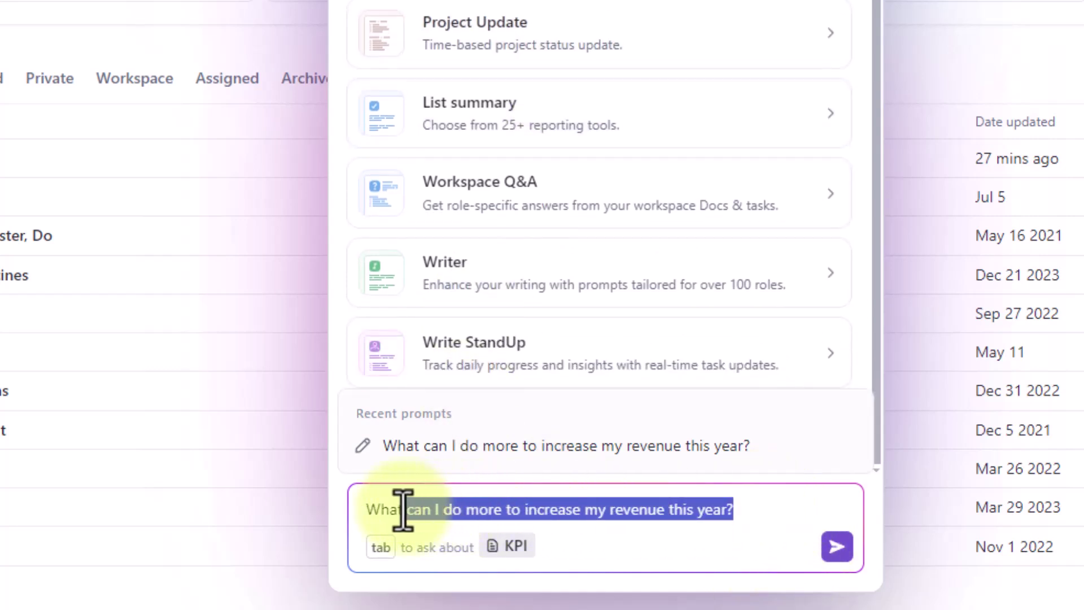
key(BackSpace)
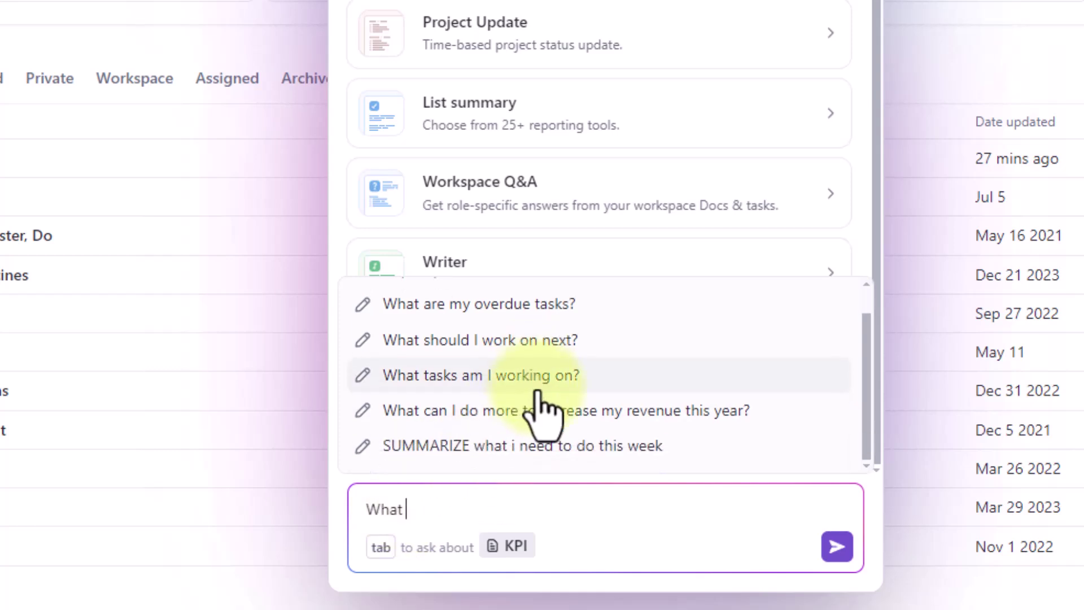
click(531, 449)
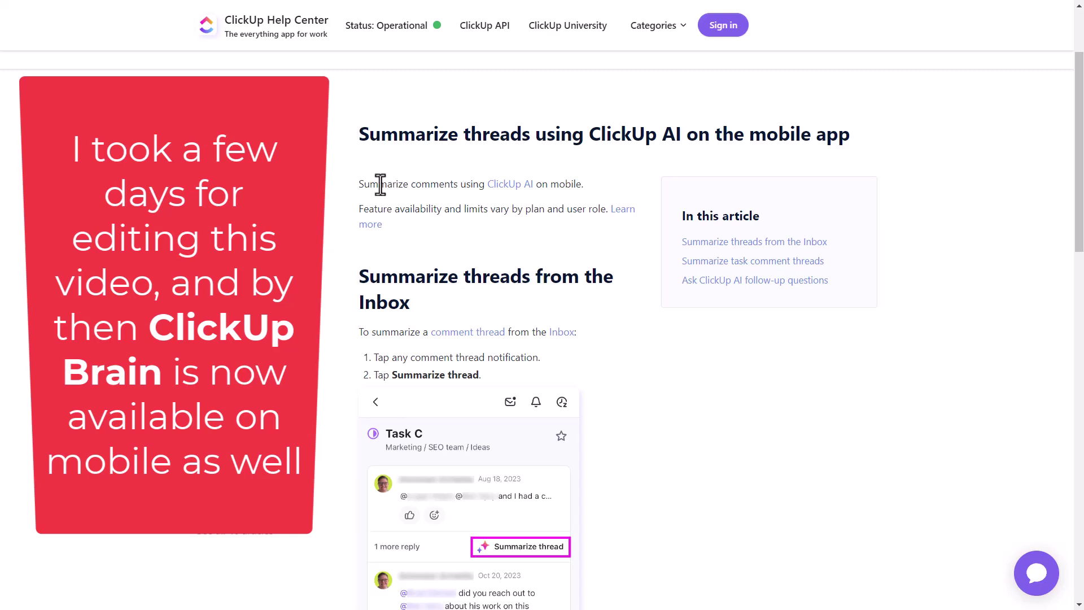
Read through the 'Summarize threads using ClickUp AI on the mobile app' Help Center article
drag(387, 183, 612, 184)
click(615, 177)
scroll(615, 177, down, 4)
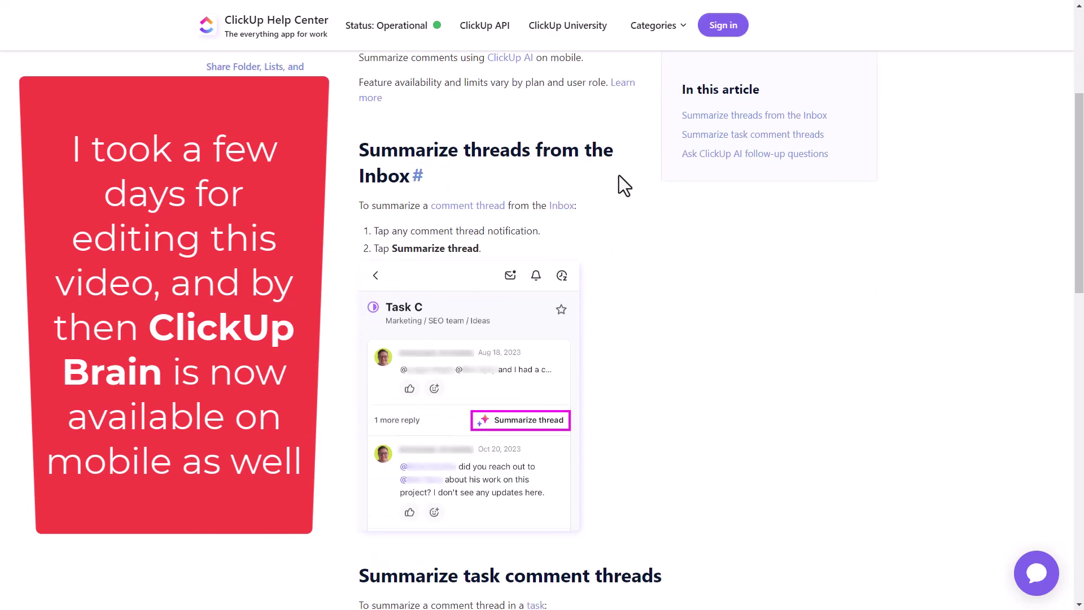
scroll(658, 248, down, 6)
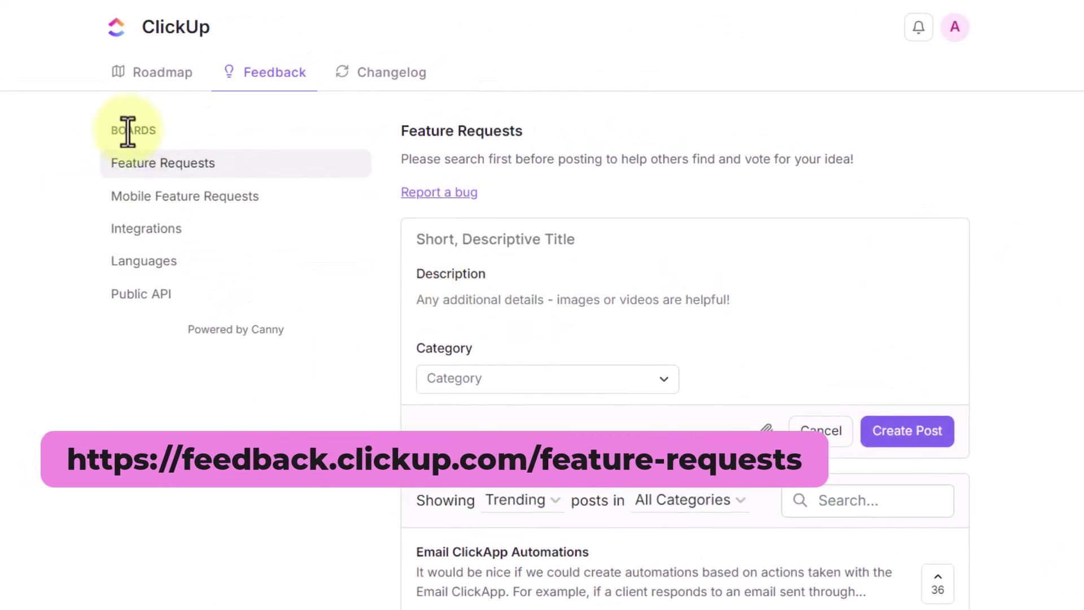
Scroll down and back up through the Trending posts on the Feature Requests board
scroll(794, 322, down, 10)
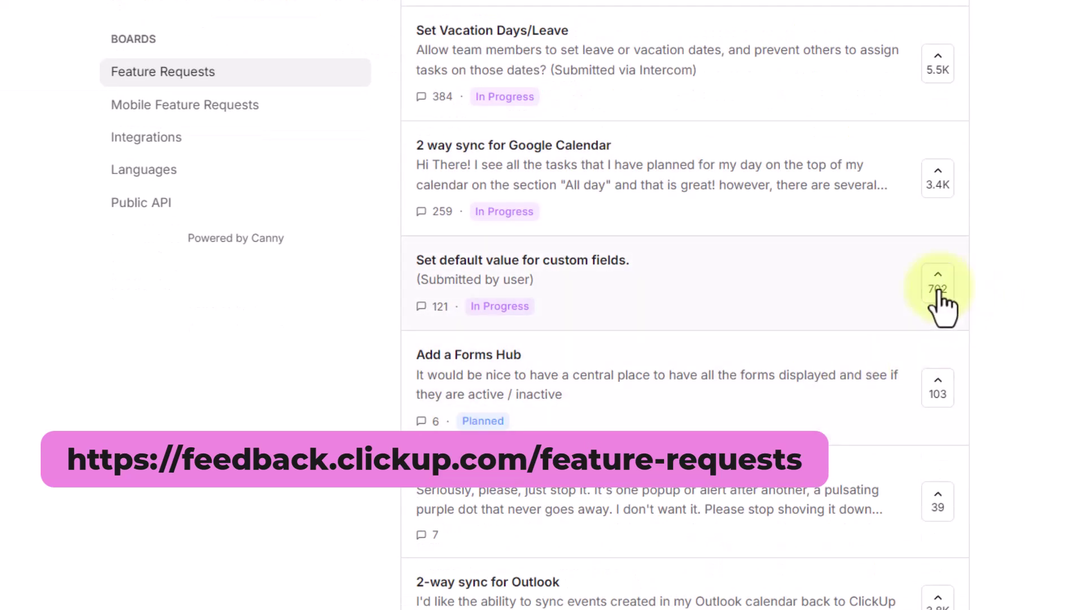
scroll(890, 305, up, 6)
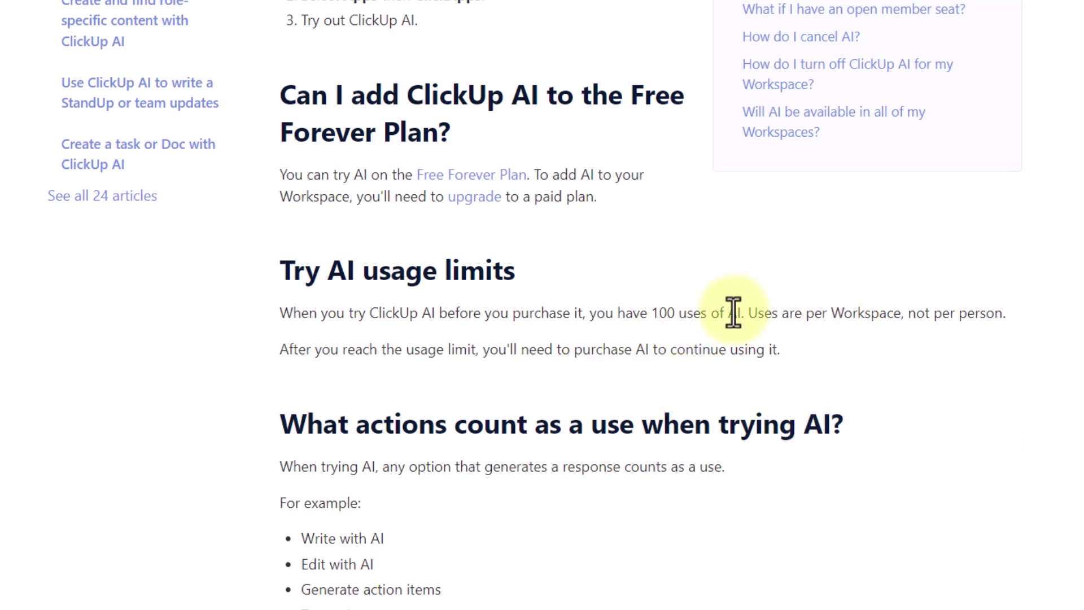
Highlight the per-Workspace usage-limit sentence, then read down to 'How do I add ClickUp AI to my Workspace?'
drag(749, 313, 1030, 316)
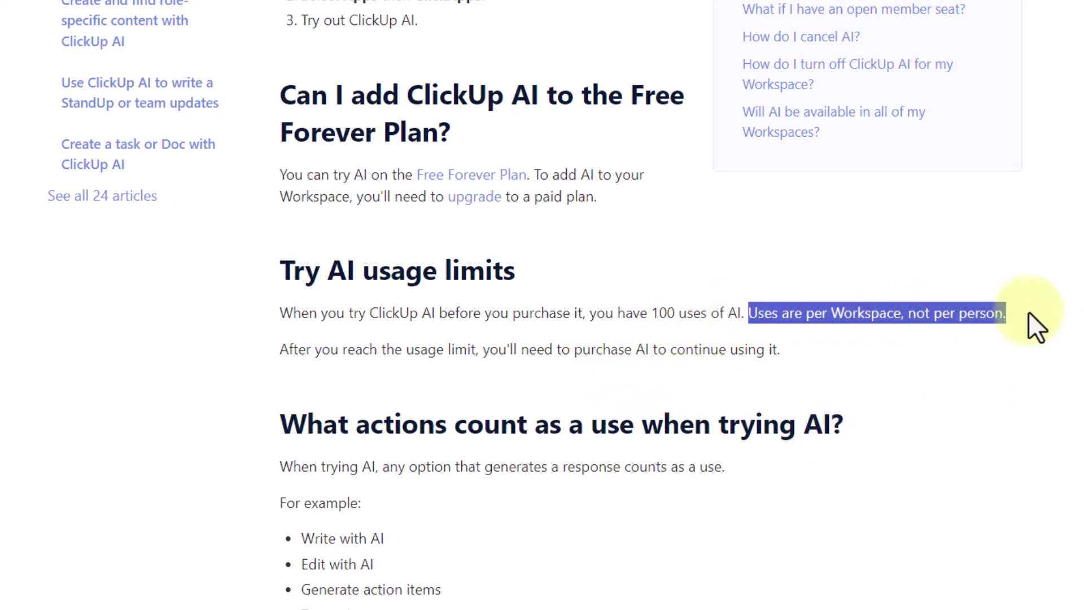
click(1059, 363)
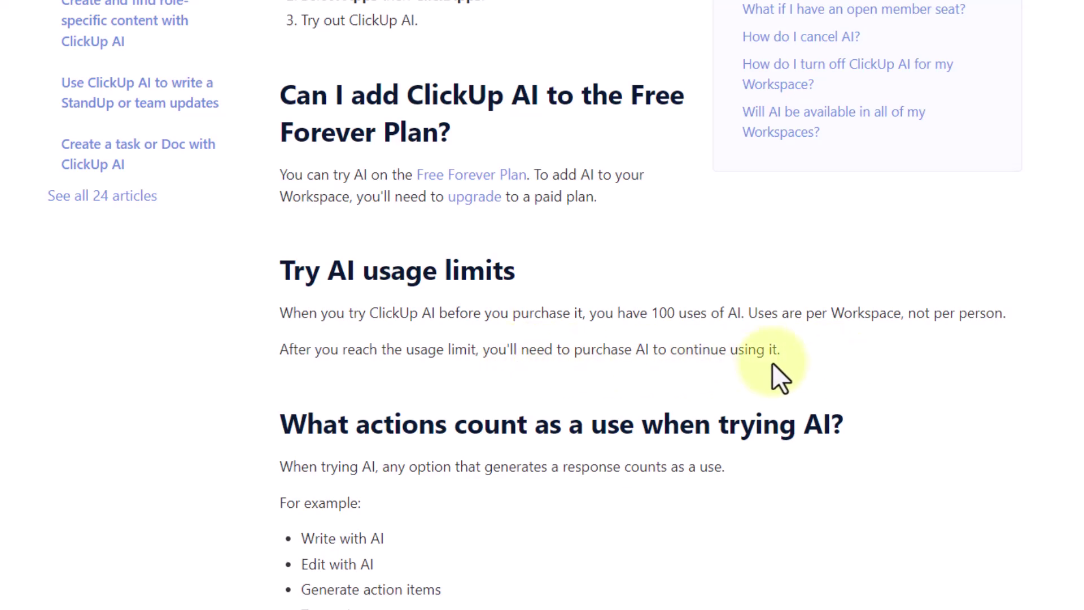
scroll(649, 338, down, 6)
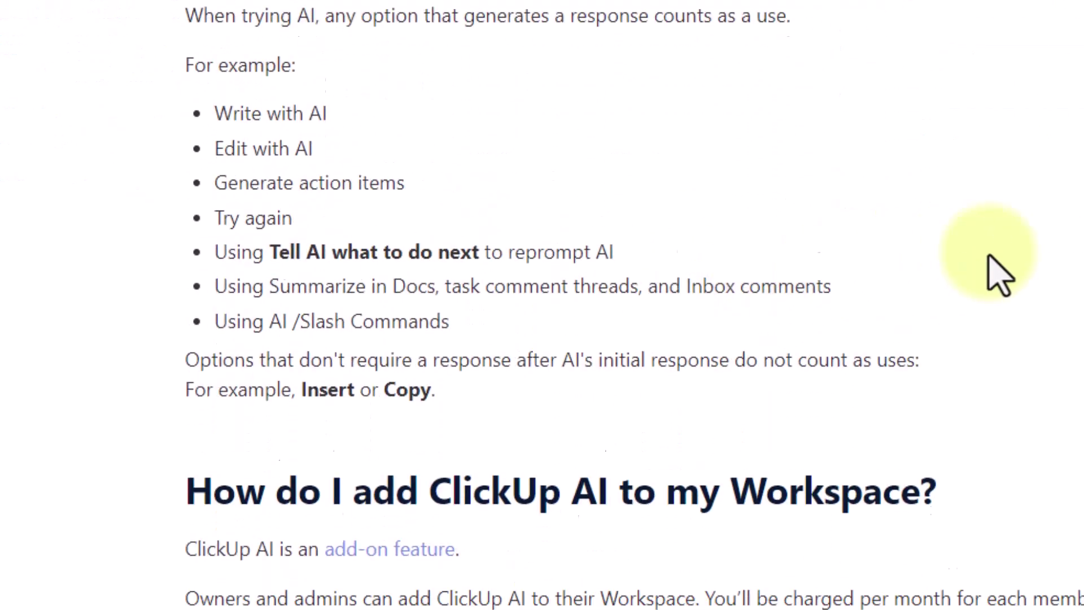
scroll(998, 275, down, 5)
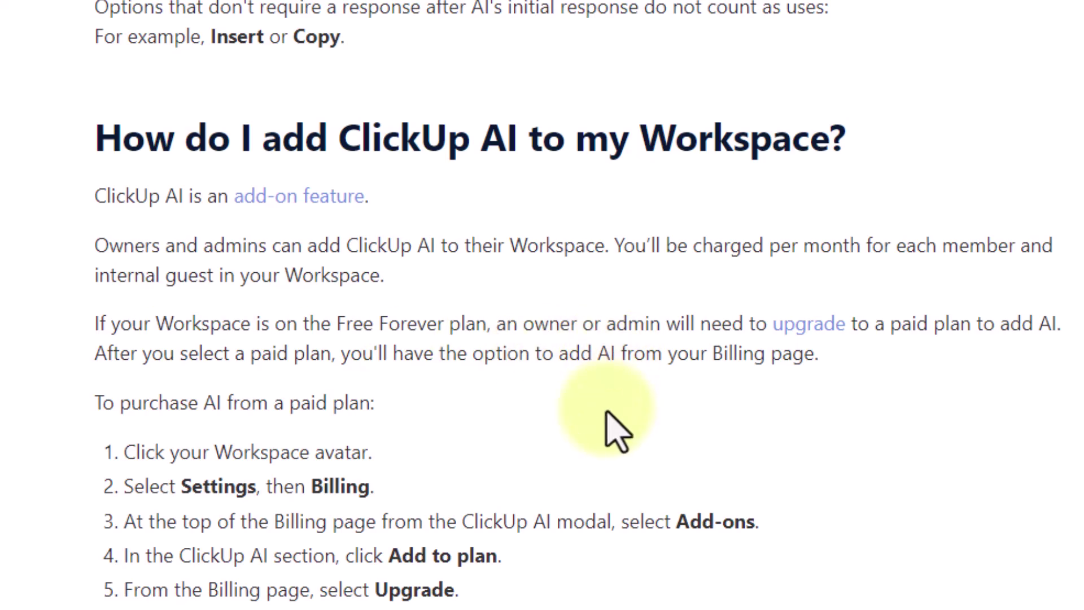
scroll(615, 435, down, 8)
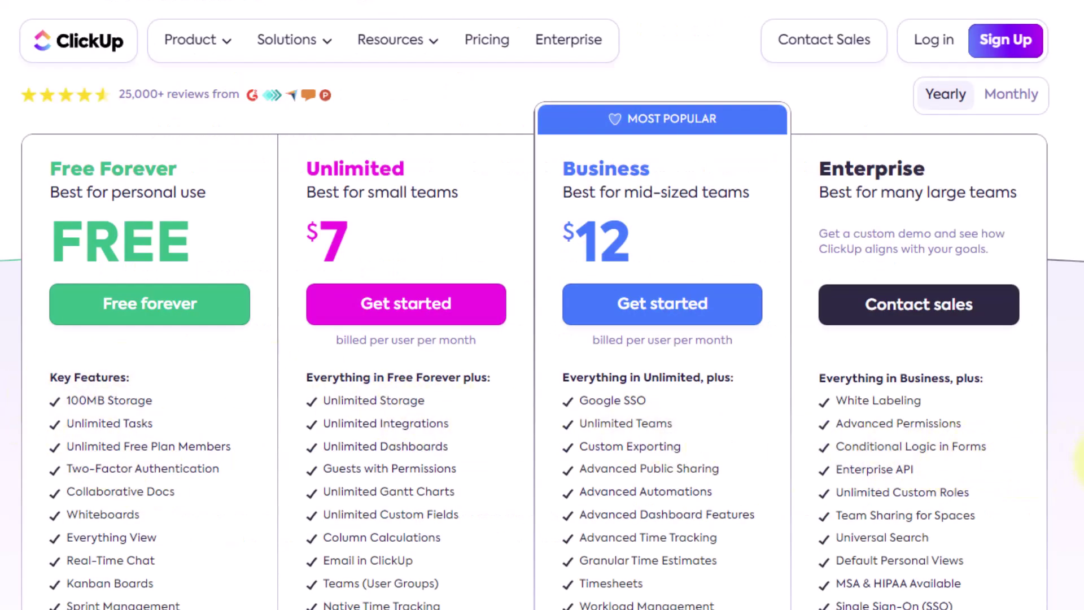
Scroll the Pricing page past the plan cards and Cut Costs section to the Usage comparison table
scroll(1081, 460, down, 15)
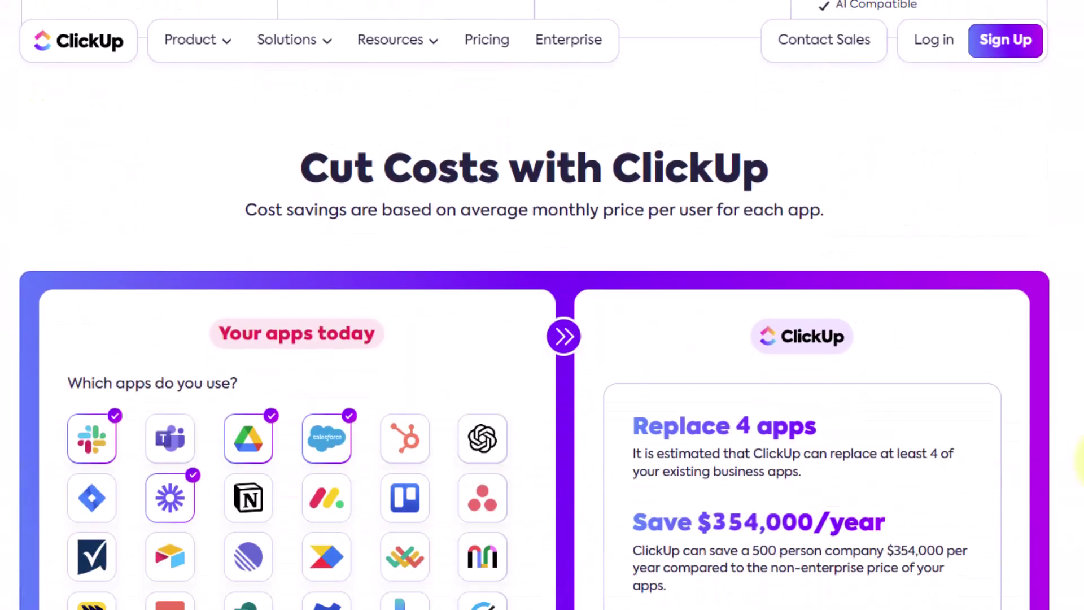
scroll(1081, 460, down, 15)
scroll(953, 473, down, 4)
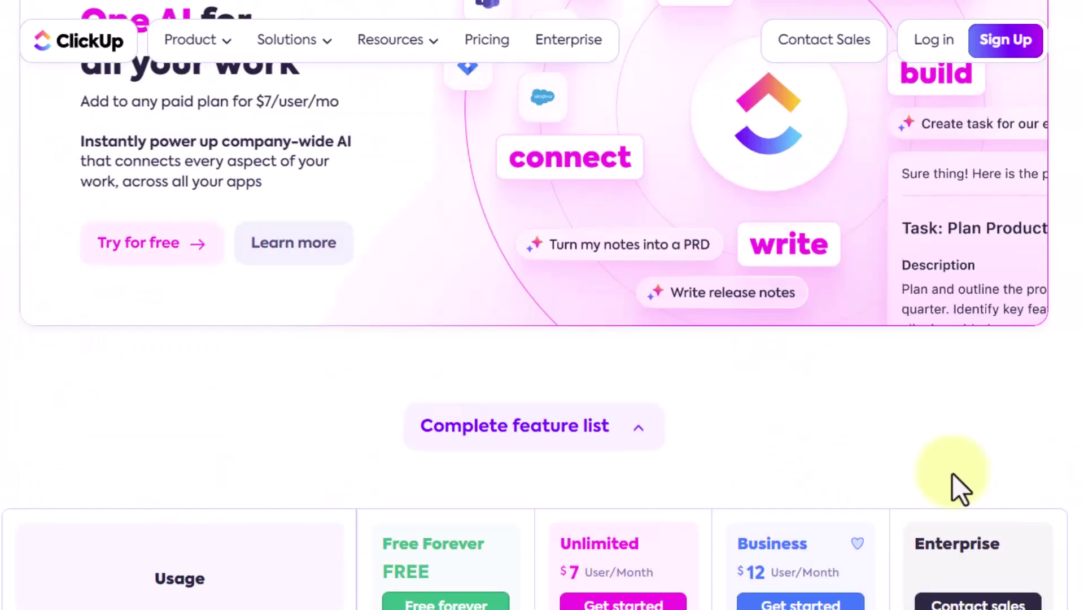
scroll(953, 473, down, 7)
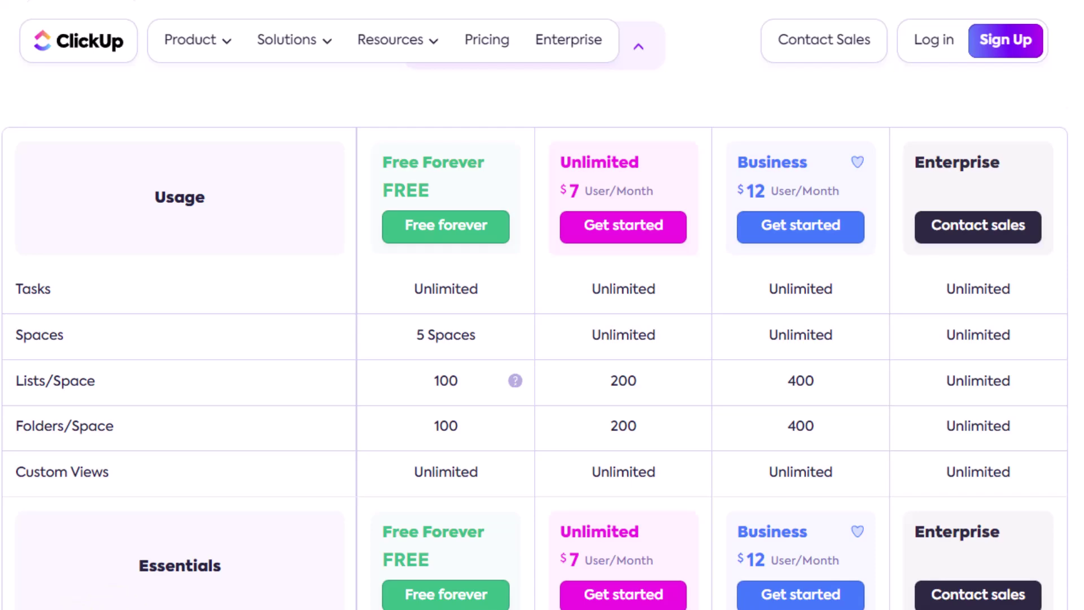